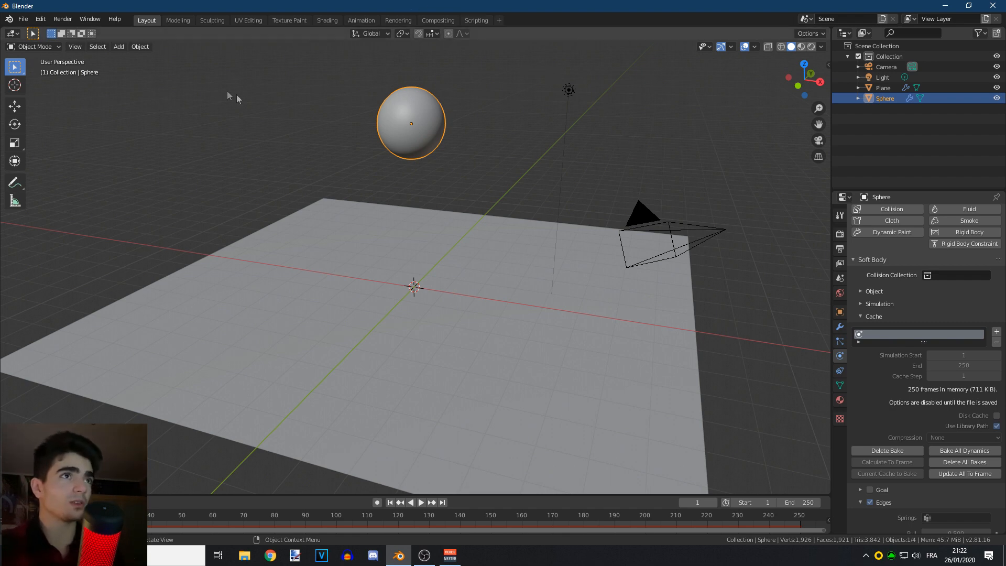
# Start a new default scene without saving the current changes, and delete its default cube
pyautogui.click(23, 19)
pyautogui.moveTo(31, 32)
pyautogui.click(138, 32)
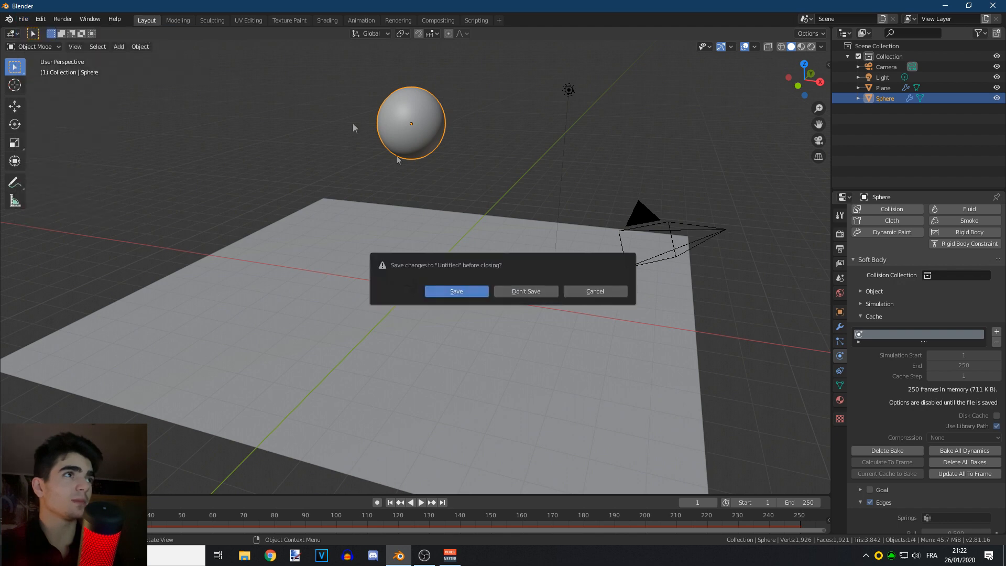
pyautogui.click(523, 292)
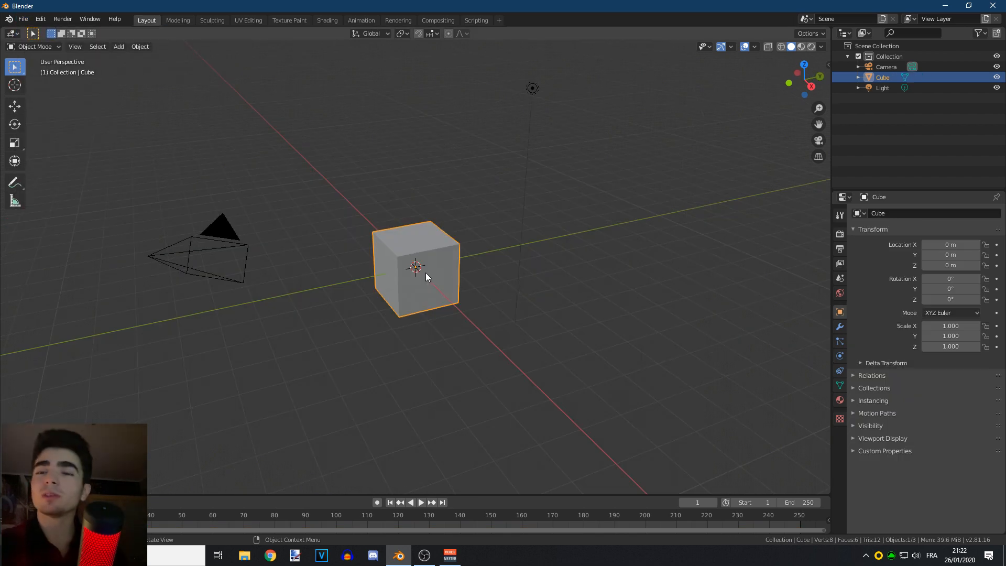
pyautogui.press('x')
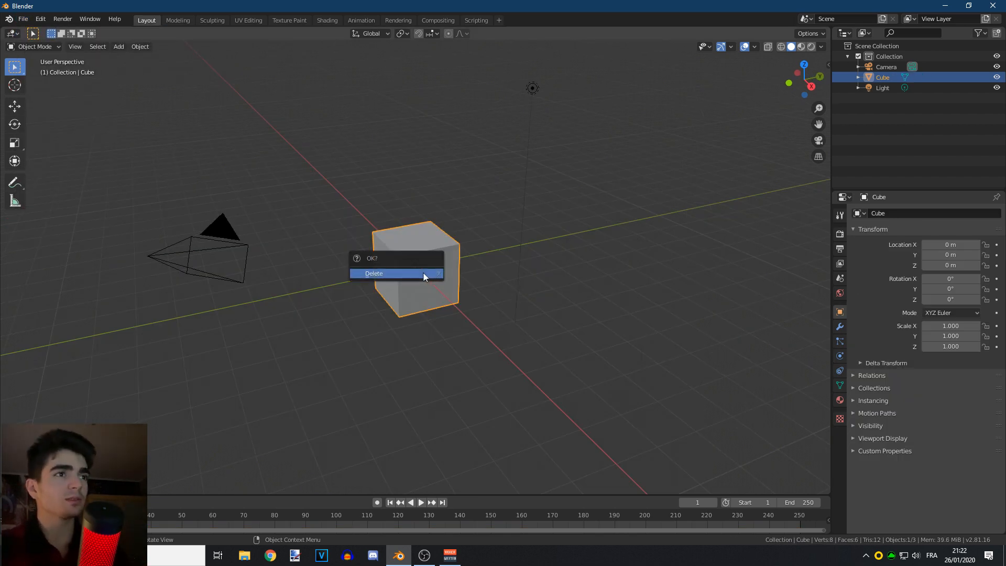
pyautogui.click(422, 274)
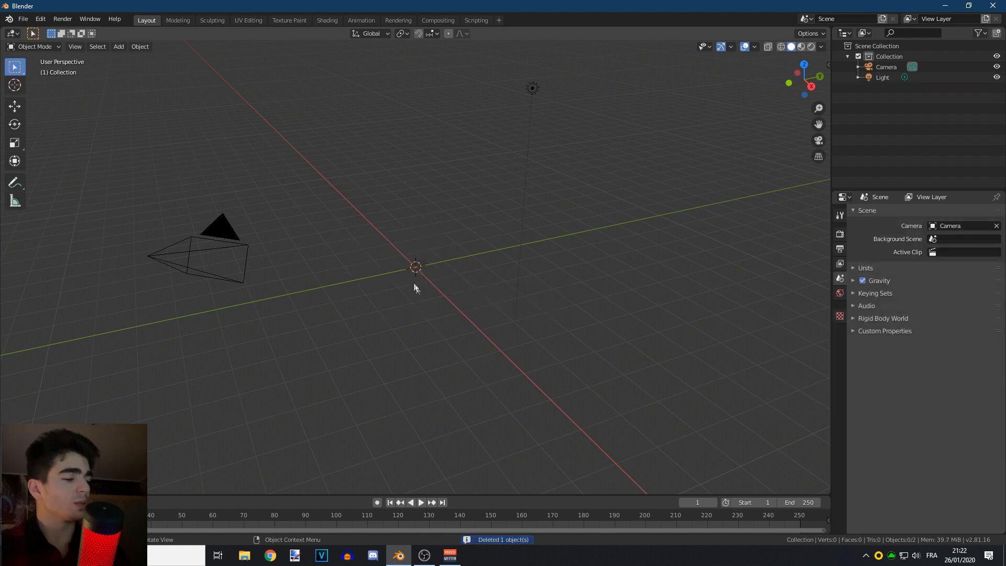
# Add a plane mesh at the origin and scale it by 8
pyautogui.hotkey('shift', 'a')
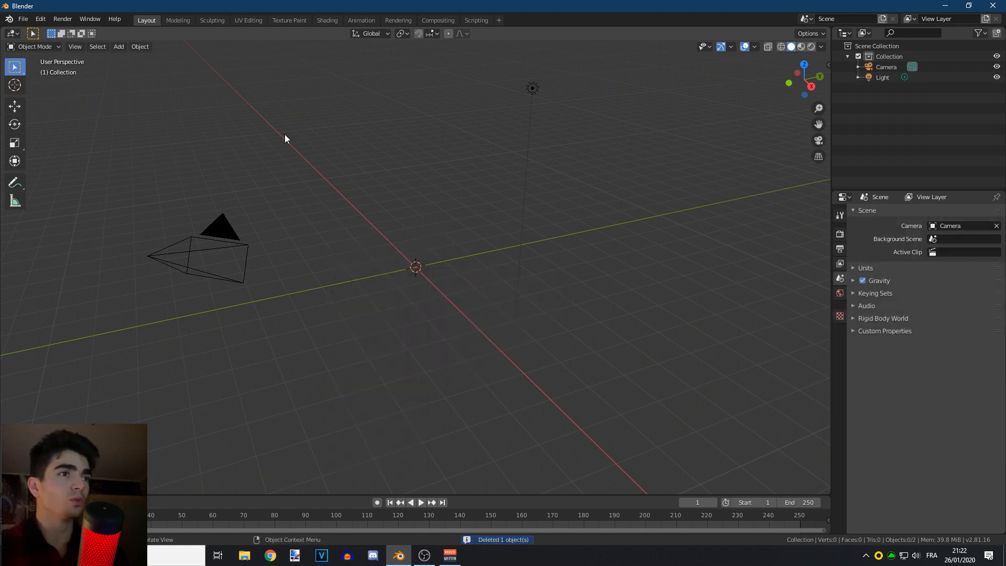
pyautogui.click(118, 47)
pyautogui.moveTo(156, 61)
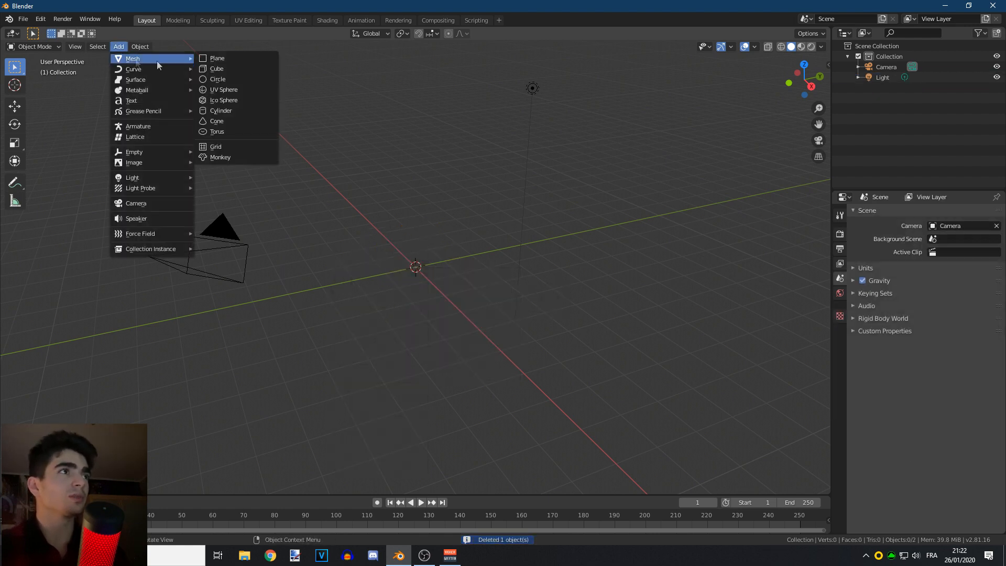
pyautogui.click(219, 61)
pyautogui.write('s')
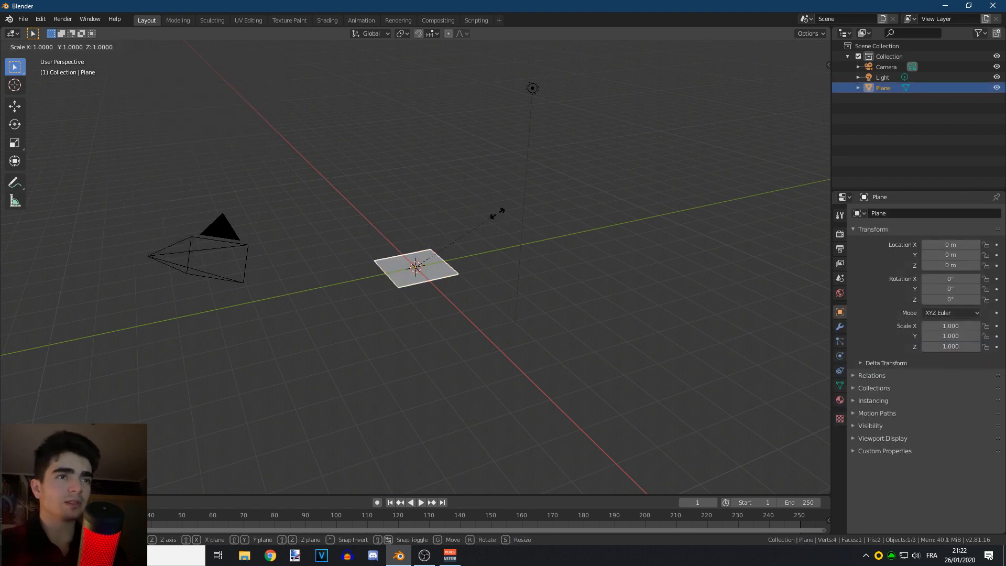
pyautogui.write('8')
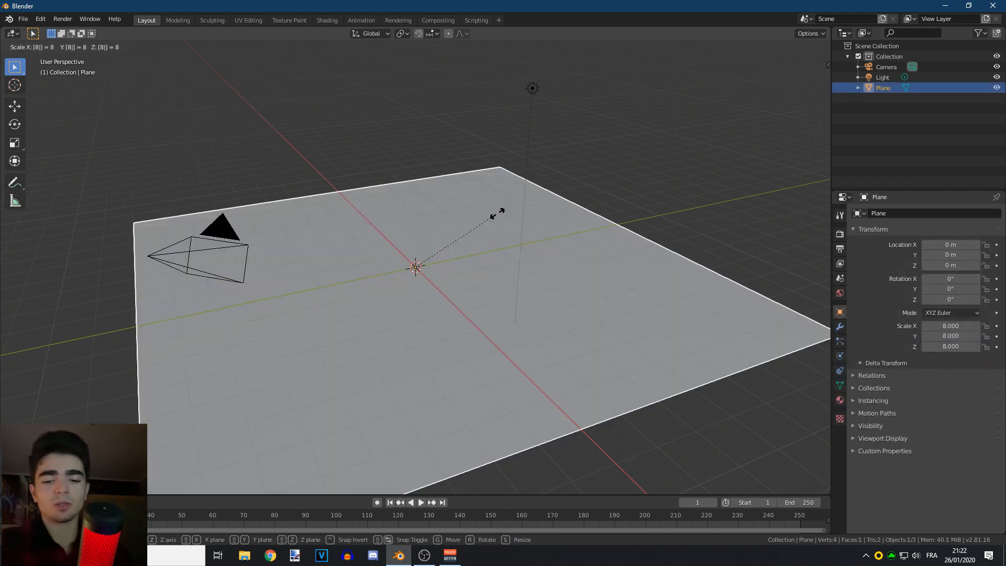
pyautogui.press('Return')
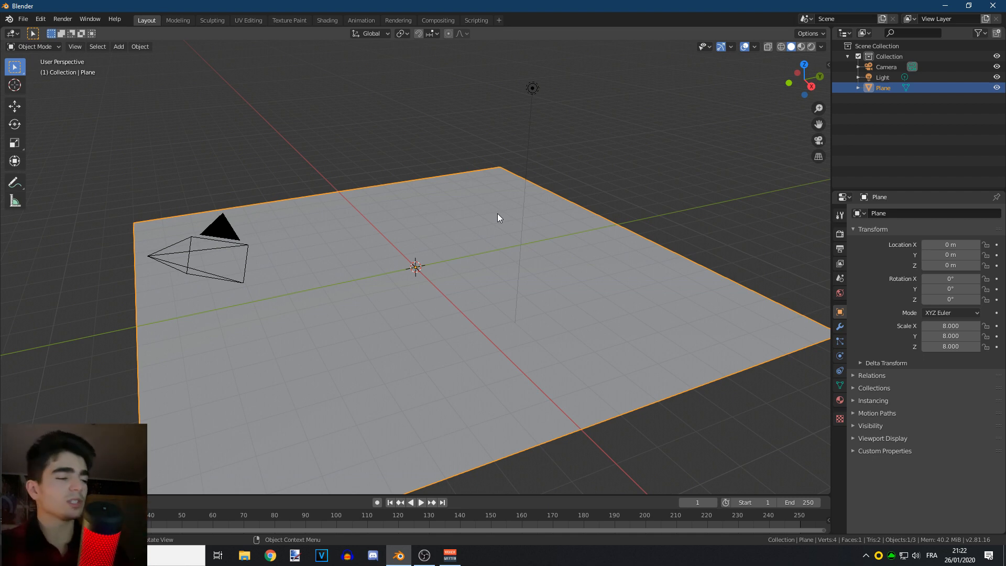
# Add a UV sphere at the origin with 16 segments and 8 rings
pyautogui.hotkey('shift', 'a')
pyautogui.moveTo(451, 225)
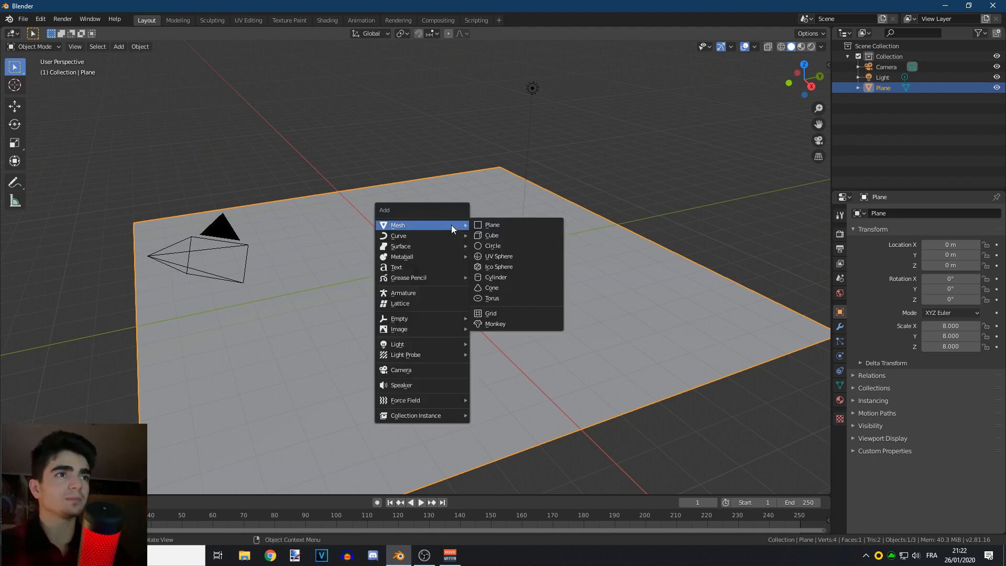
pyautogui.click(504, 256)
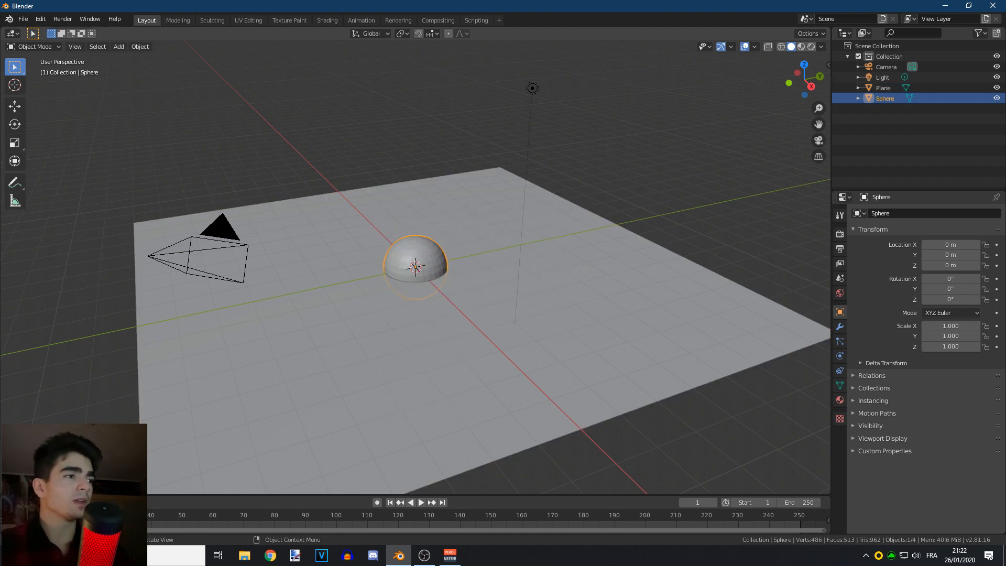
pyautogui.click(58, 485)
pyautogui.click(147, 371)
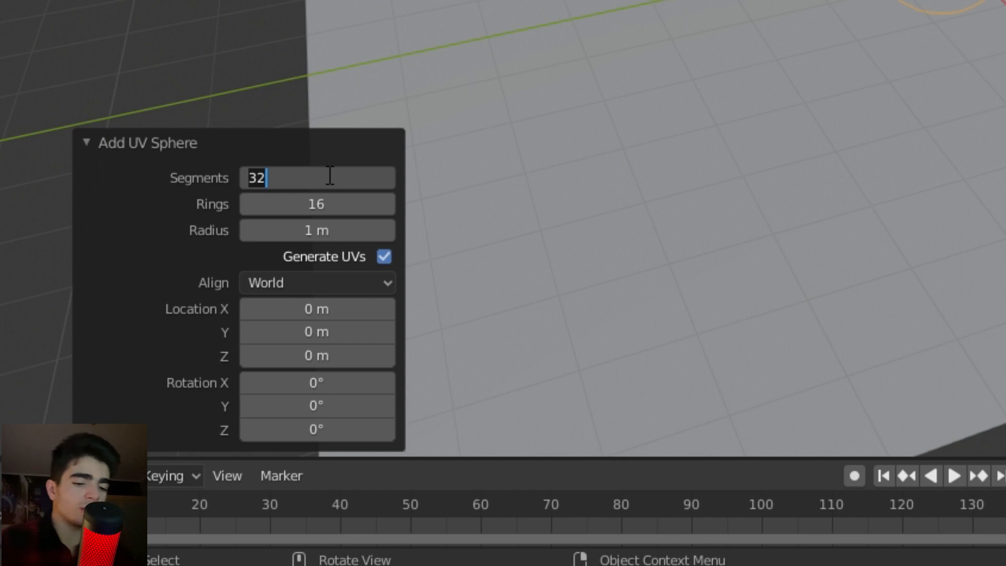
pyautogui.write('16')
pyautogui.click(307, 205)
pyautogui.write('8')
pyautogui.press('Return')
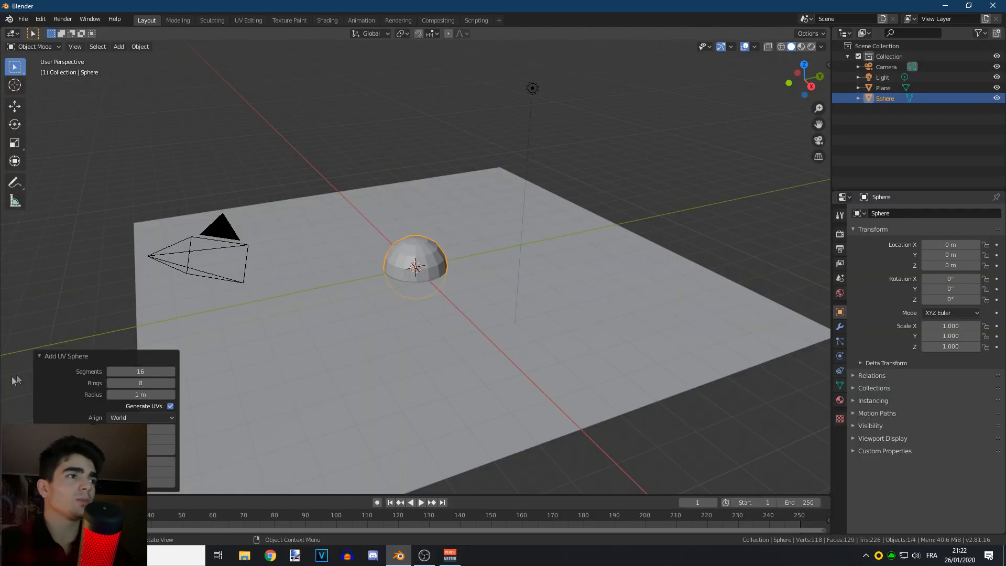
pyautogui.click(42, 356)
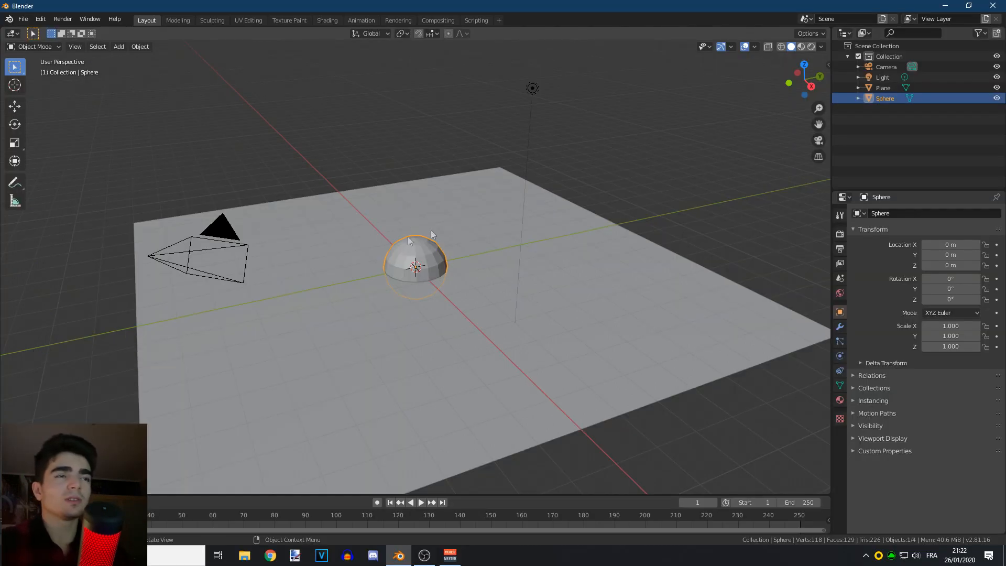
# Enable Collision physics on the plane
pyautogui.click(595, 270)
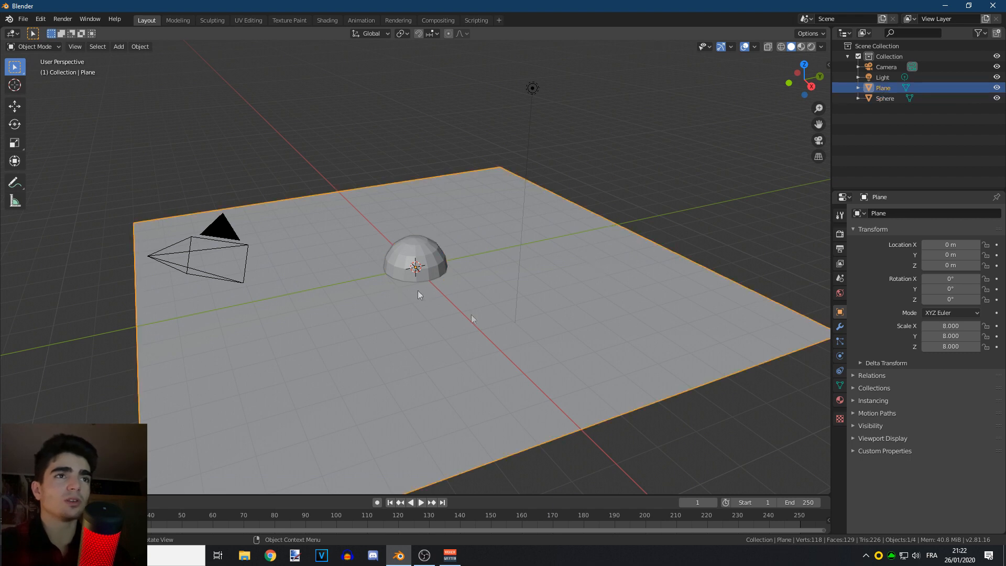
pyautogui.click(840, 356)
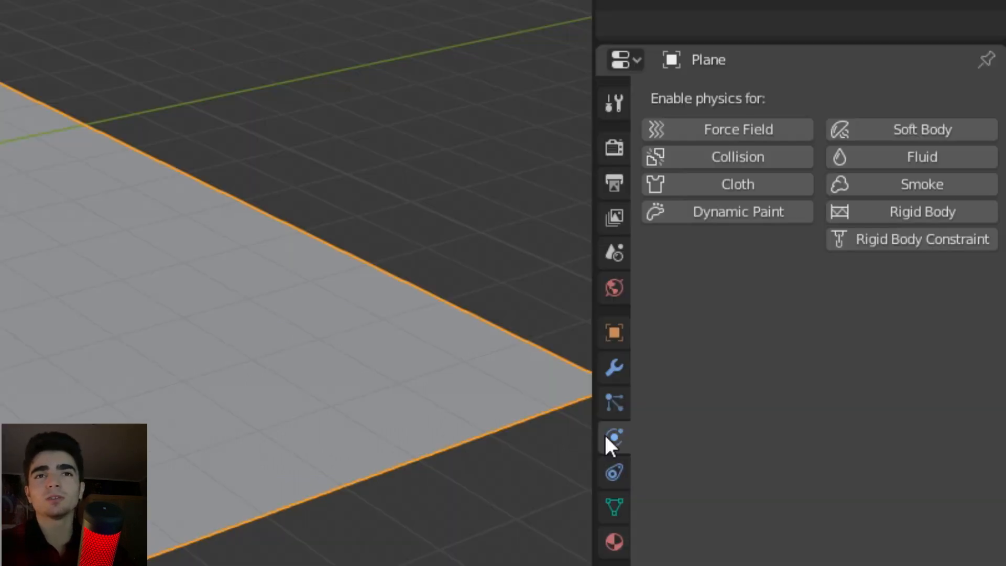
pyautogui.click(712, 157)
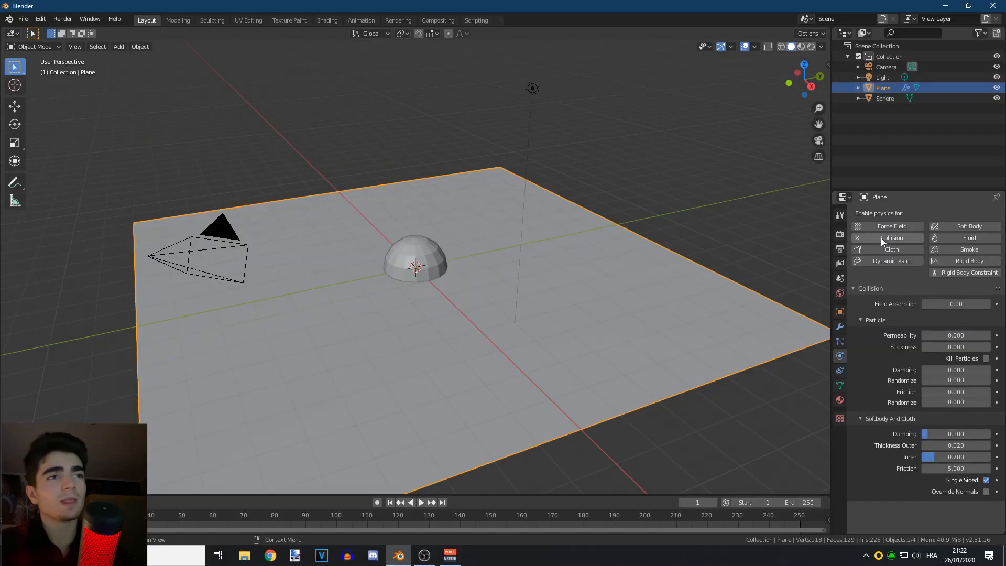
# Add a Subdivision Surface modifier to the sphere with the viewport subdivisions set to 2
pyautogui.click(421, 247)
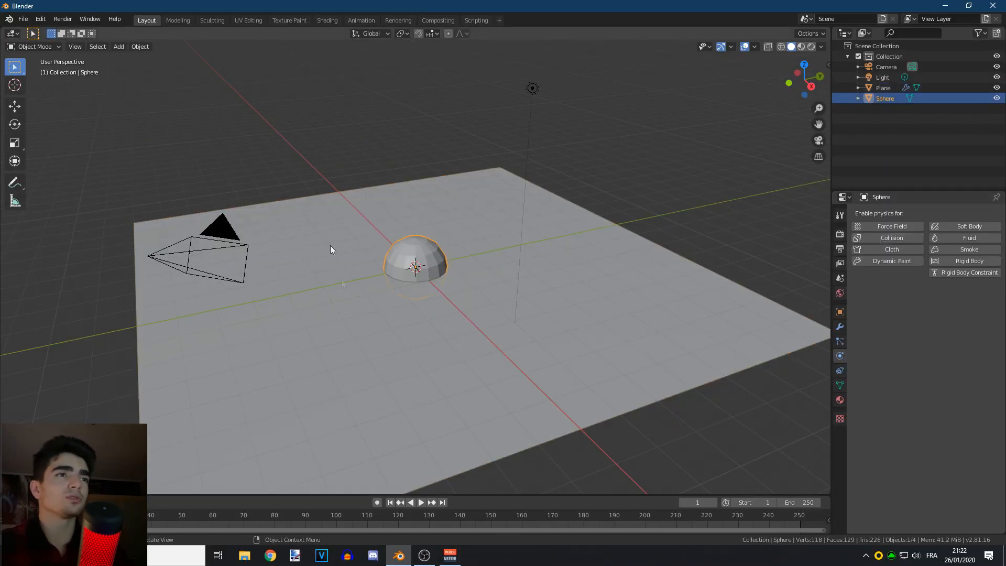
pyautogui.click(839, 326)
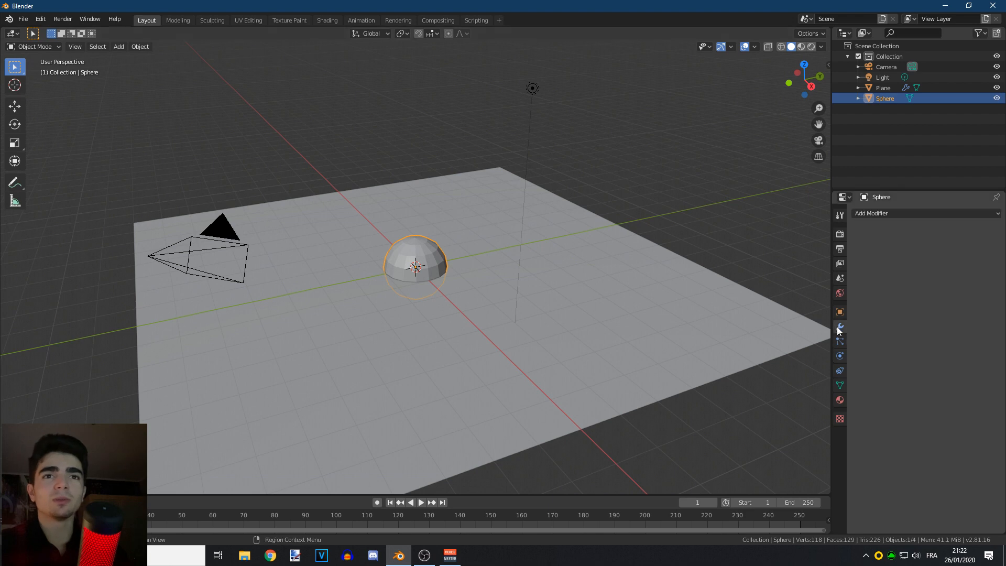
pyautogui.click(880, 212)
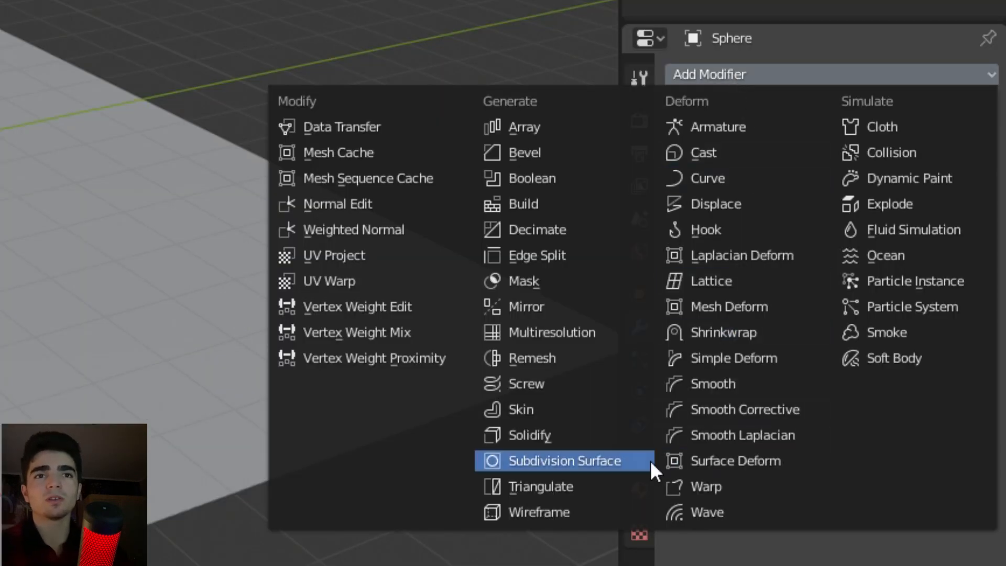
pyautogui.click(571, 461)
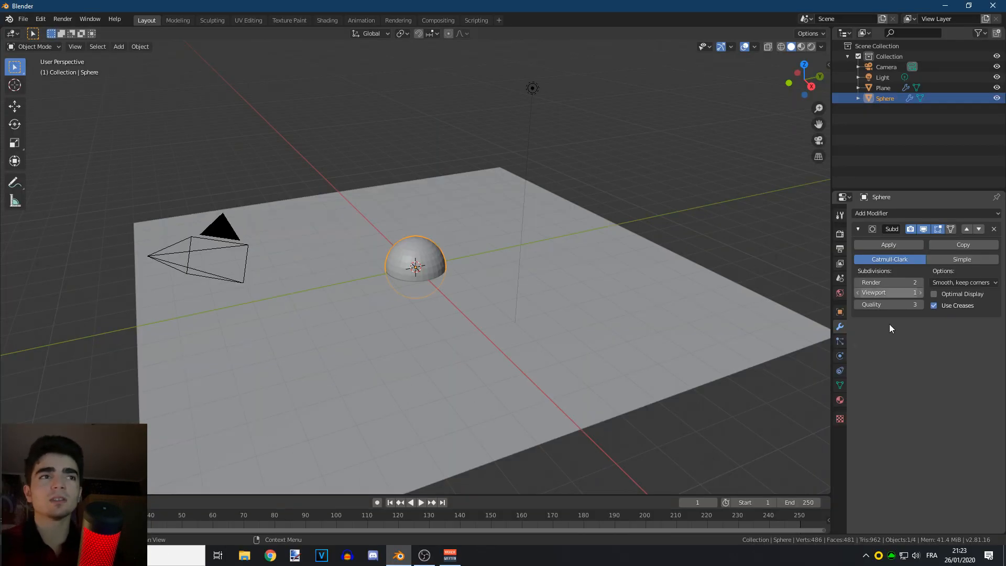
pyautogui.click(919, 293)
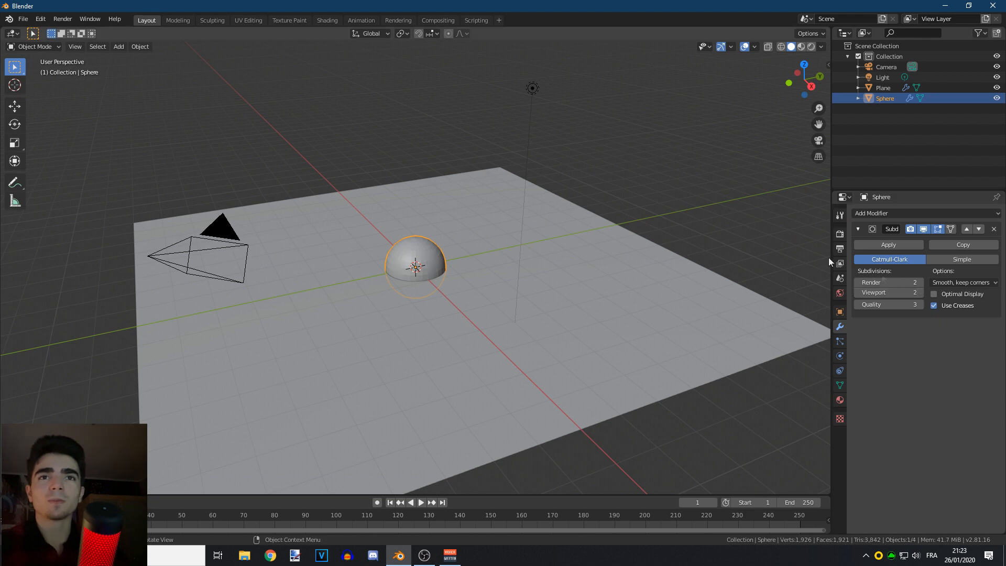
pyautogui.click(858, 229)
# Apply Shade Smooth to the sphere
pyautogui.scroll(5, 420, 295)
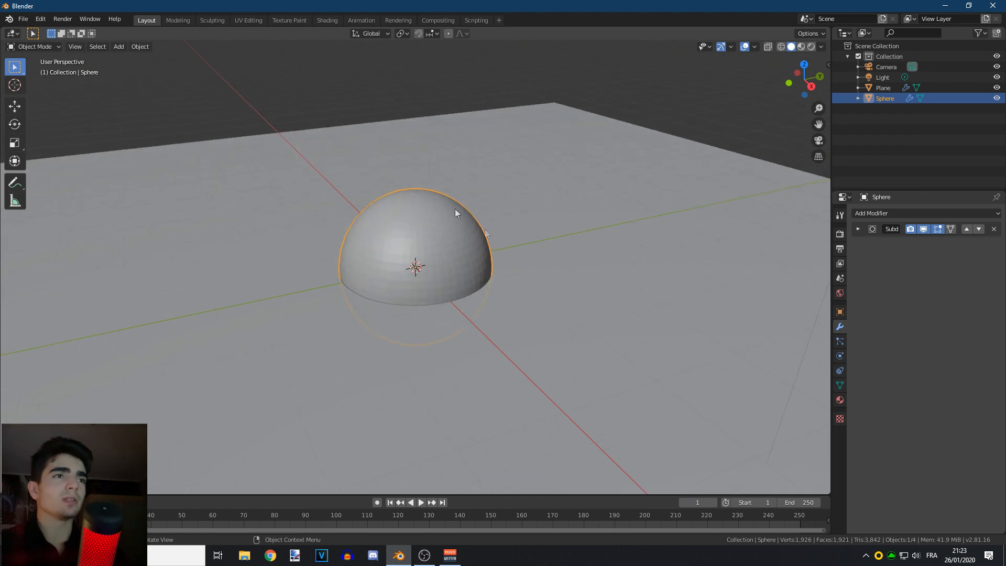
pyautogui.scroll(3, 449, 286)
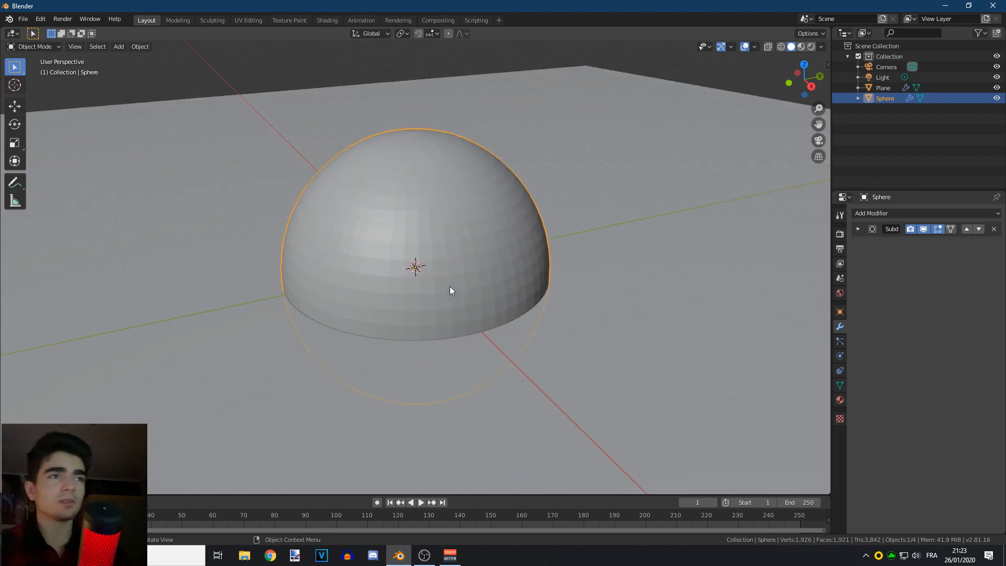
pyautogui.rightClick(453, 203)
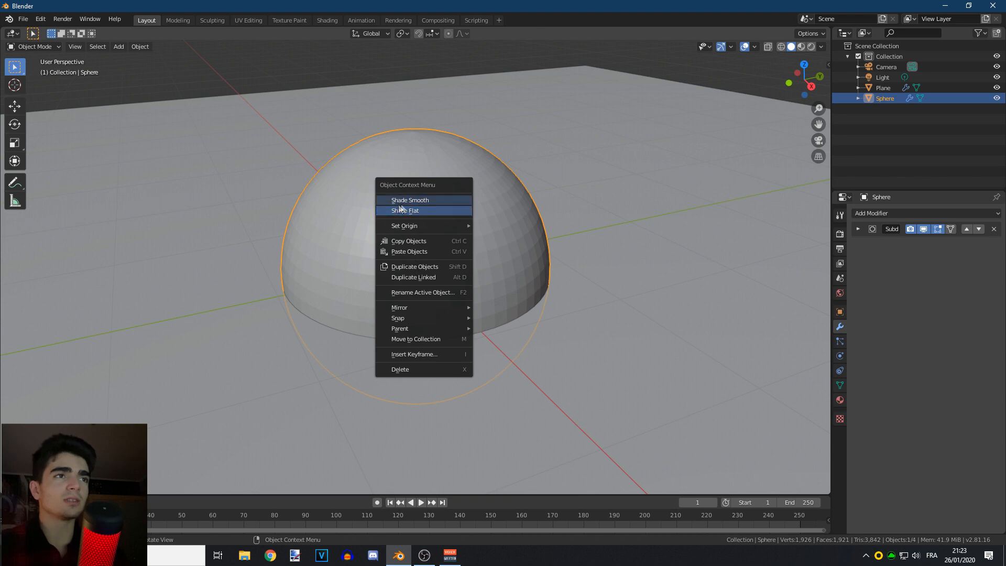
pyautogui.click(424, 200)
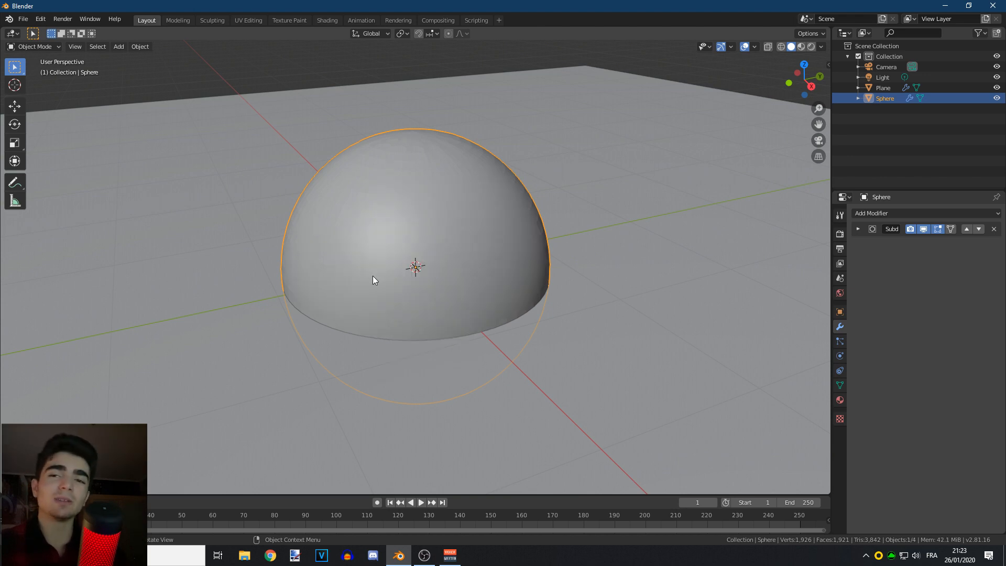
pyautogui.scroll(-8, 424, 303)
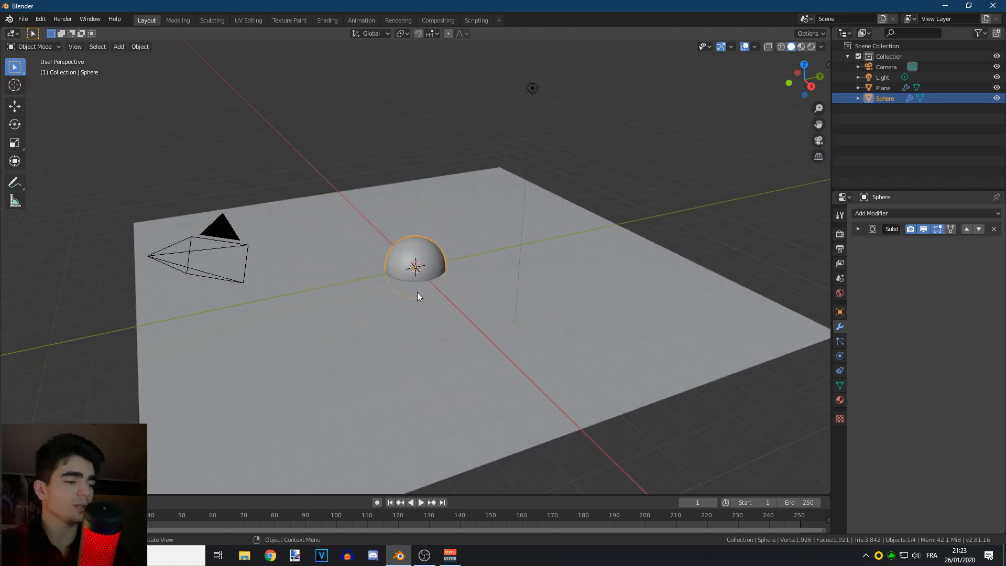
# Move the sphere 5 m up along the global Z axis, above the plane
pyautogui.press('g')
pyautogui.press('z')
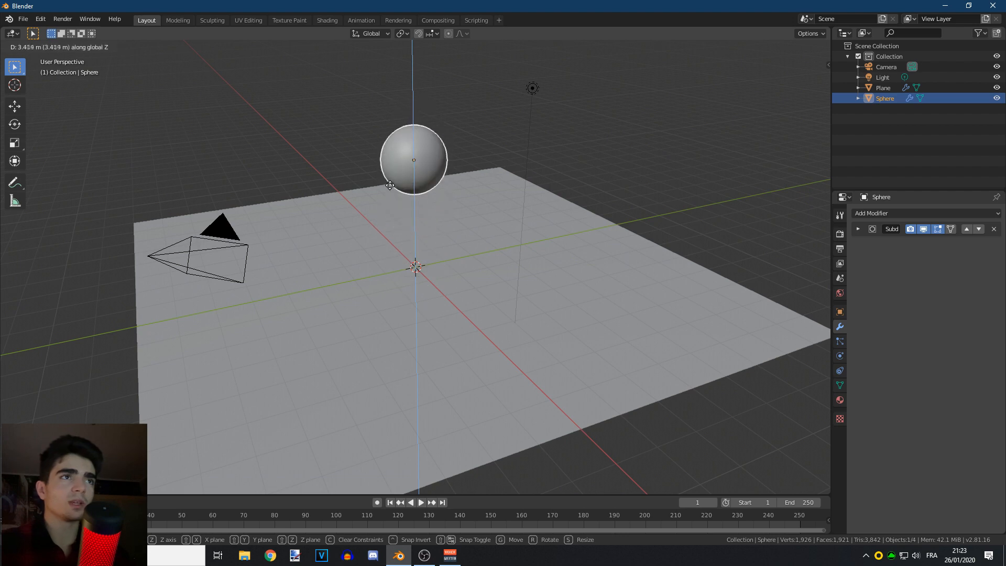
pyautogui.write('5')
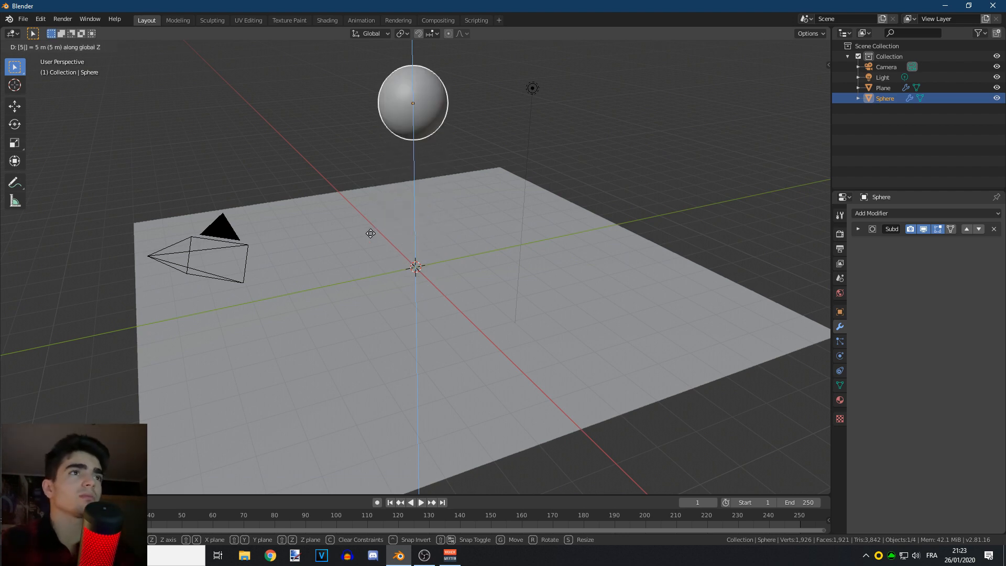
pyautogui.press('Return')
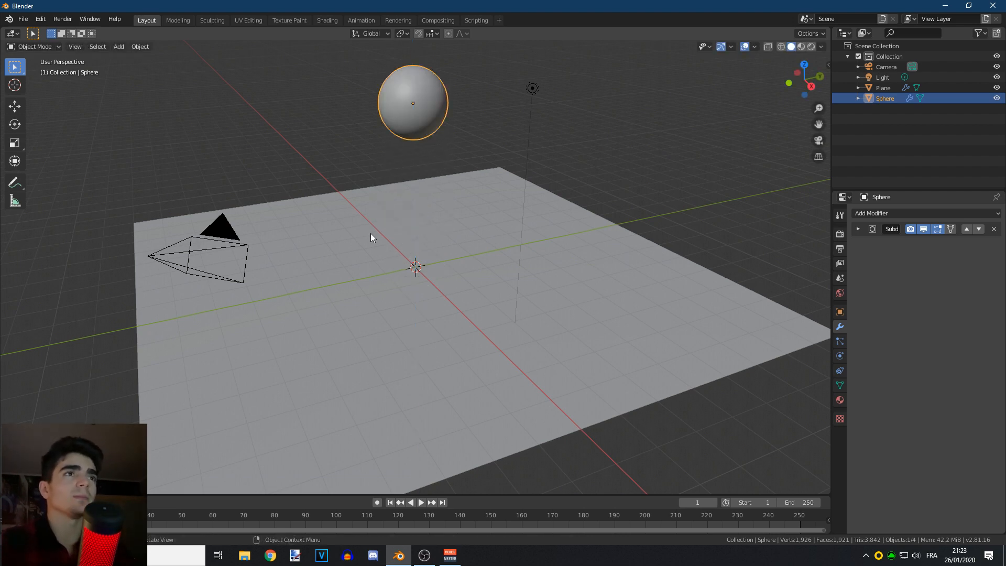
pyautogui.moveTo(394, 238); pyautogui.dragTo(419, 252, button='middle')
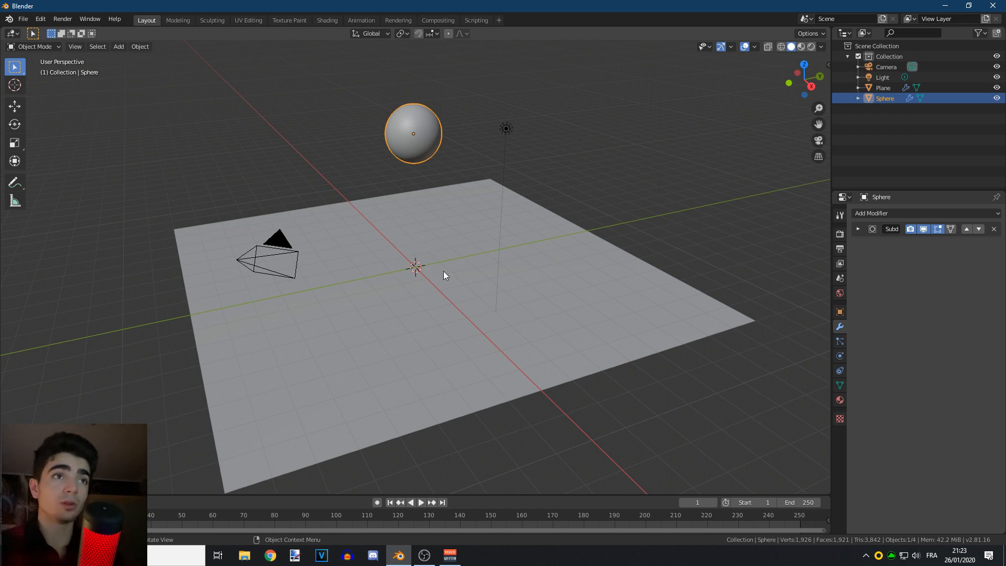
# Enable Soft Body physics on the sphere and turn off its Goal option
pyautogui.click(840, 355)
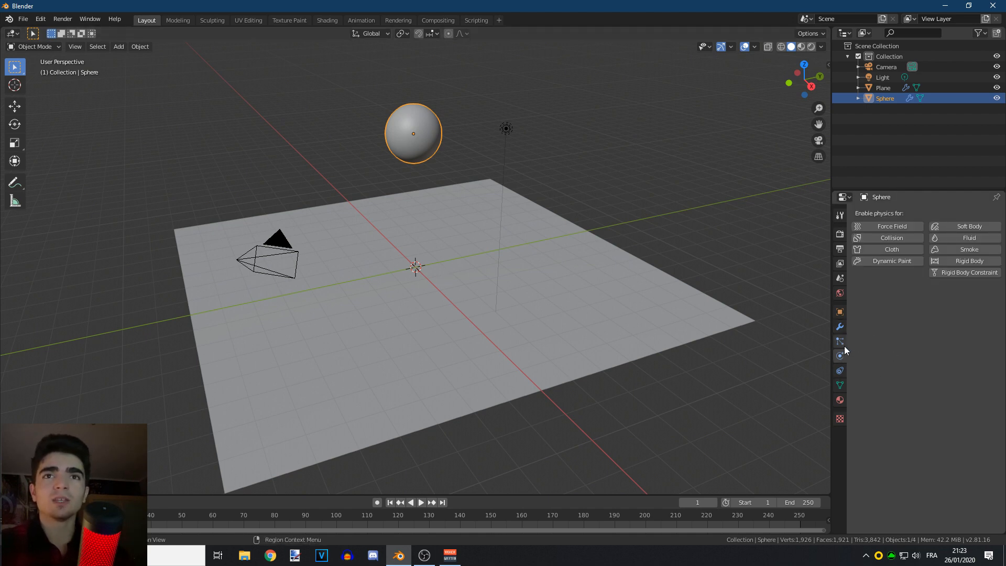
pyautogui.click(964, 227)
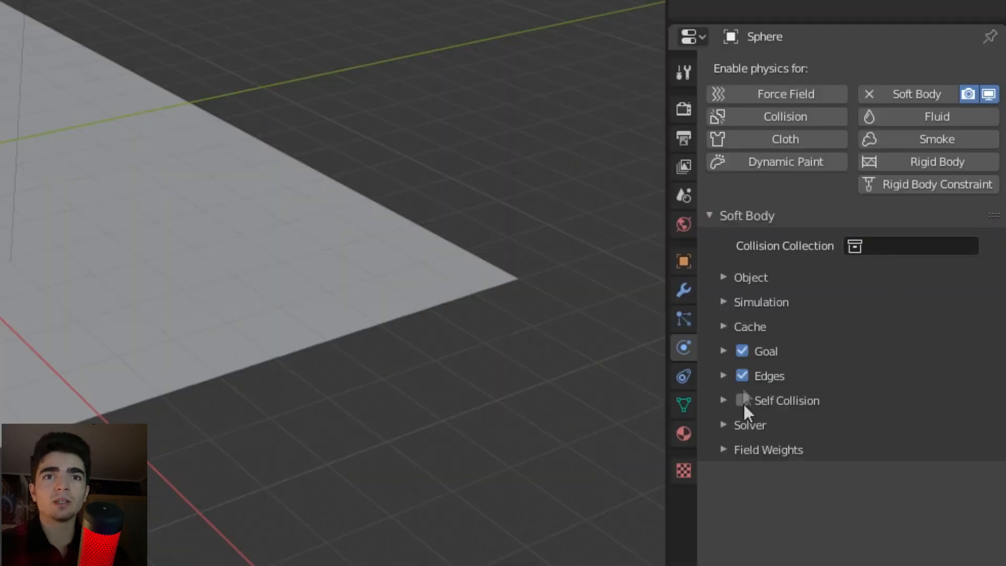
pyautogui.click(741, 350)
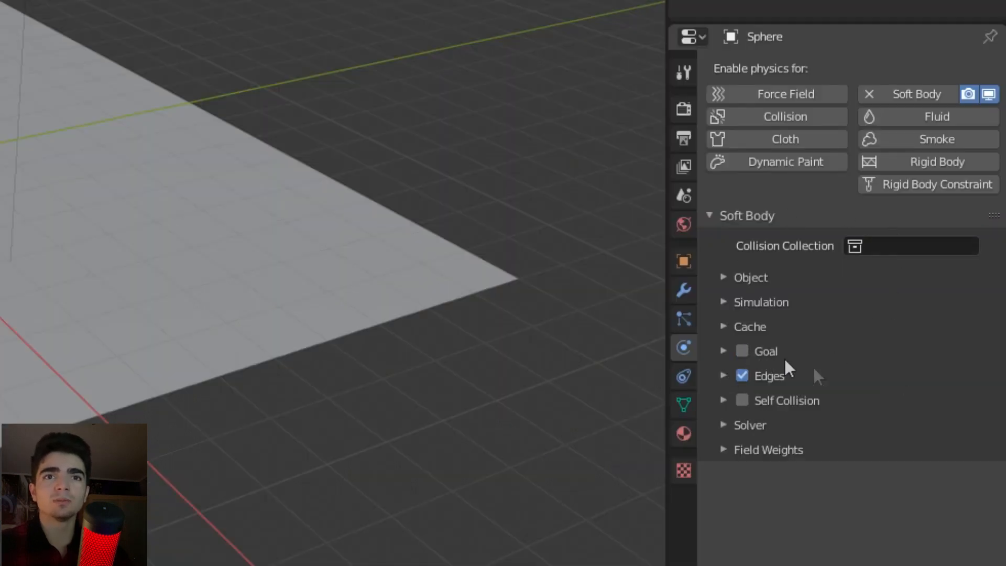
# Set the Bending value of the sphere's soft body edges to 5
pyautogui.click(723, 376)
pyautogui.scroll(-2, 720, 373)
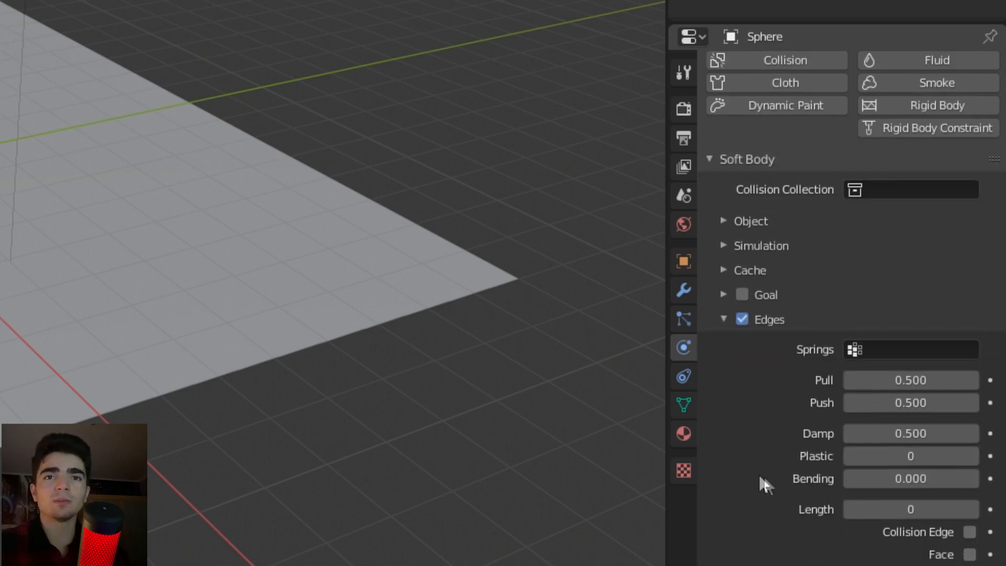
pyautogui.click(903, 475)
pyautogui.write('5')
pyautogui.press('Return')
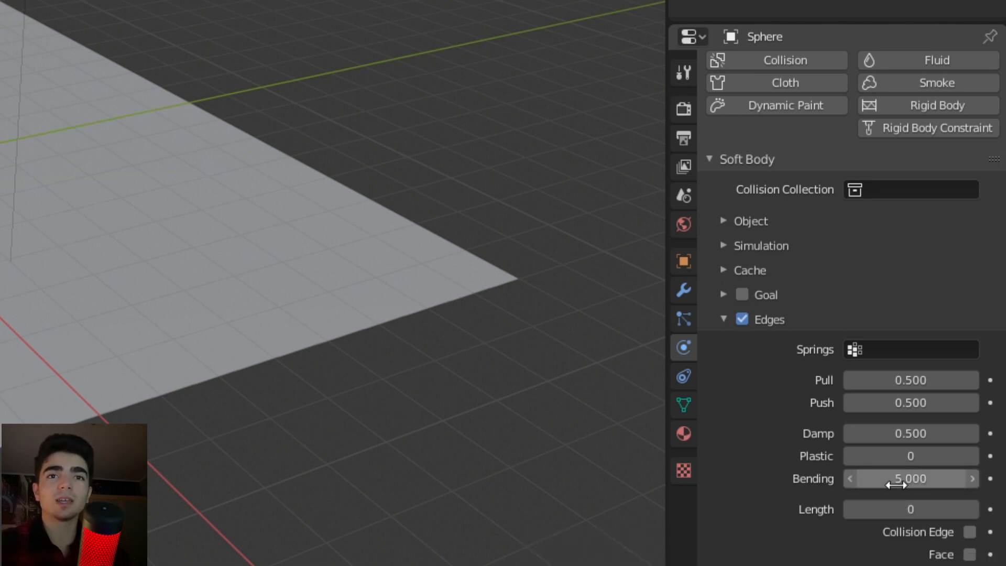
# Bake the sphere's soft body cache for frames 1 to 250 and play the simulation
pyautogui.click(723, 270)
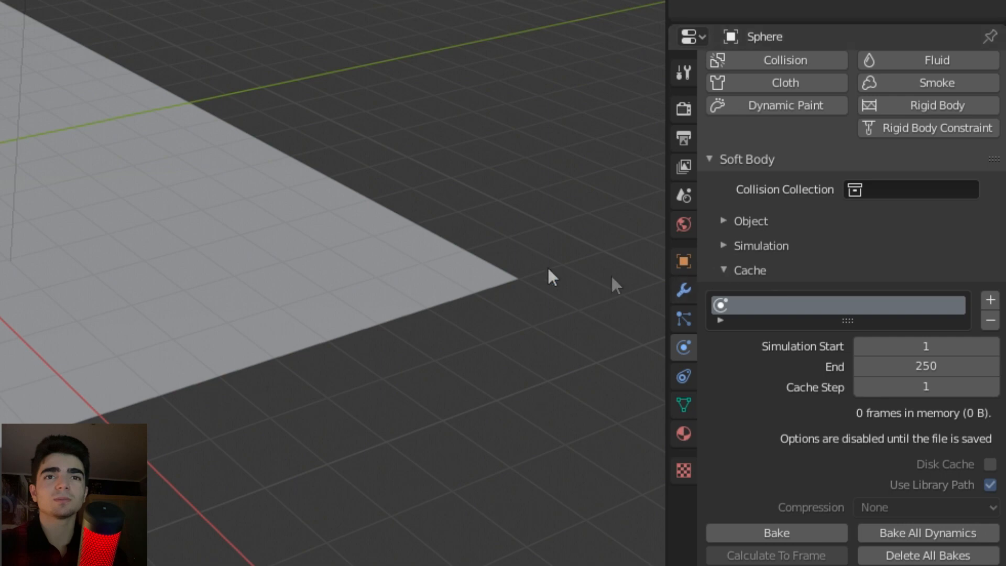
pyautogui.click(760, 532)
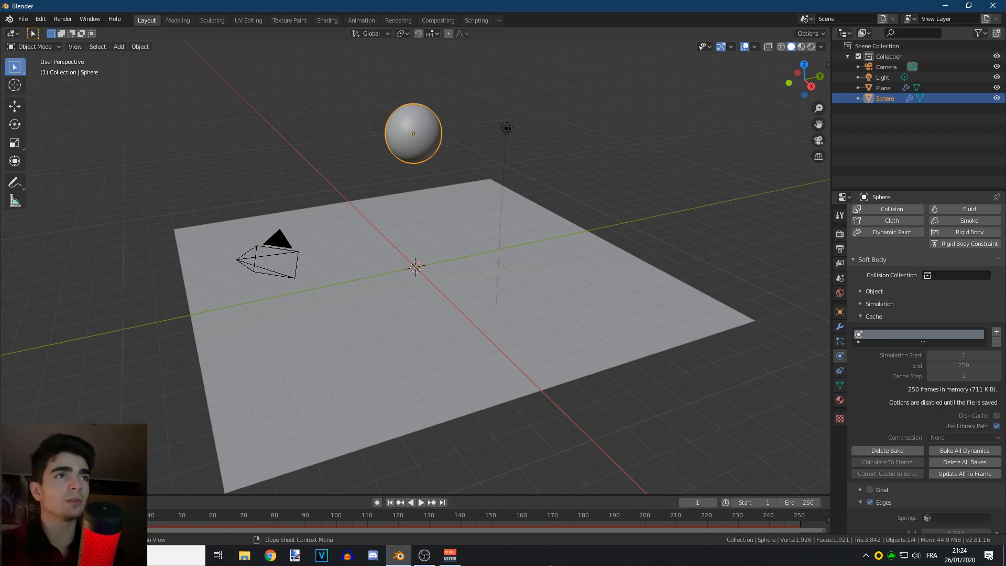
pyautogui.scroll(2, 360, 253)
pyautogui.click(422, 502)
pyautogui.moveTo(442, 344); pyautogui.dragTo(458, 285, button='middle')
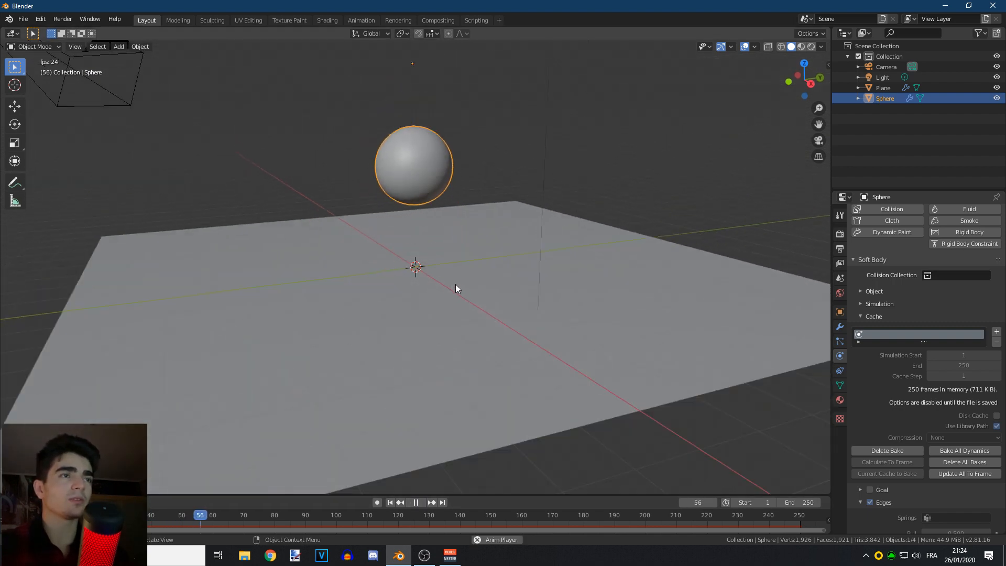
pyautogui.moveTo(352, 292); pyautogui.dragTo(411, 296, button='middle')
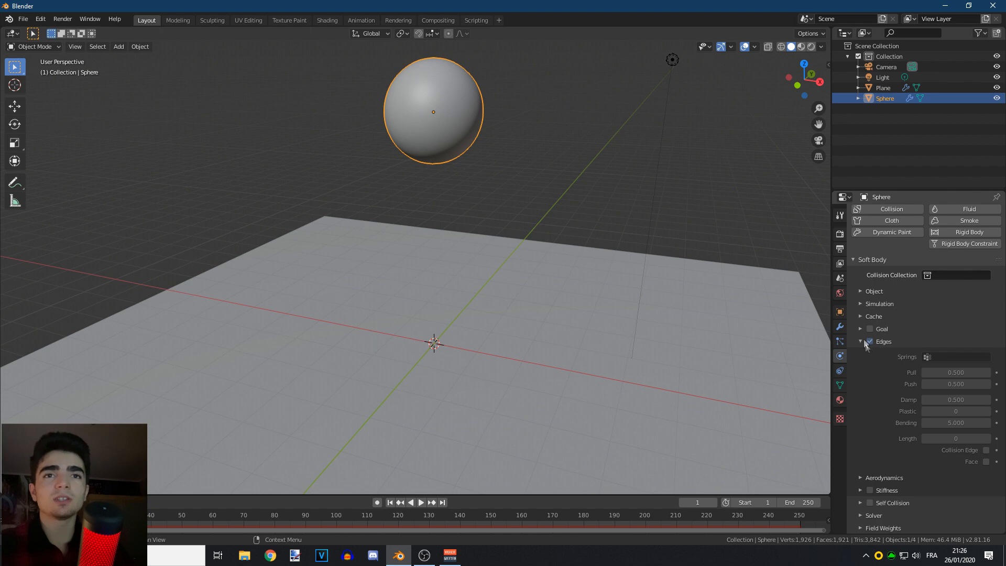
# Set the sphere's soft body edge Bending to 10
pyautogui.click(945, 421)
pyautogui.write('10')
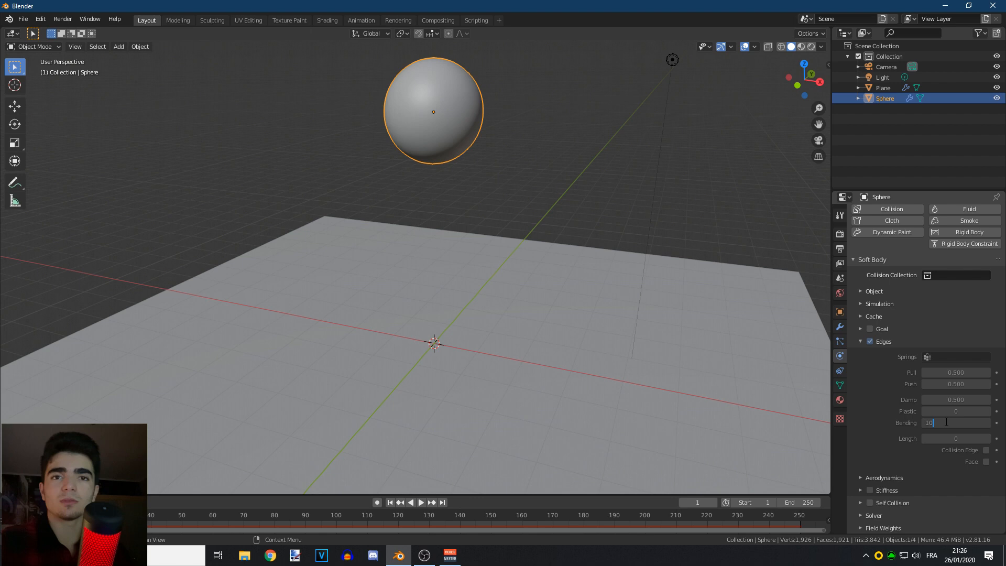
pyautogui.press('Return')
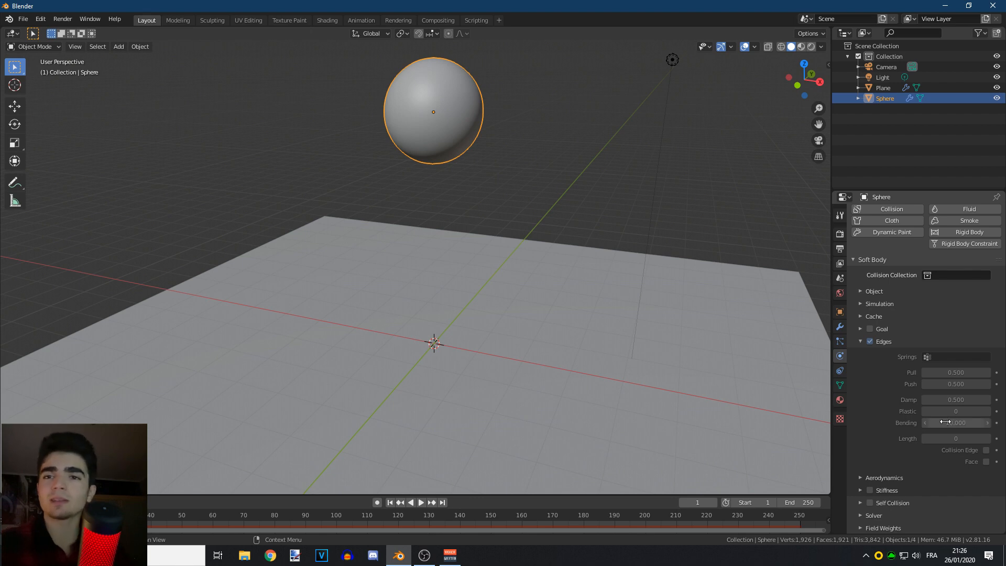
# Delete the existing soft body bake, bake the sphere again with the stiffer bending and play the result
pyautogui.click(859, 316)
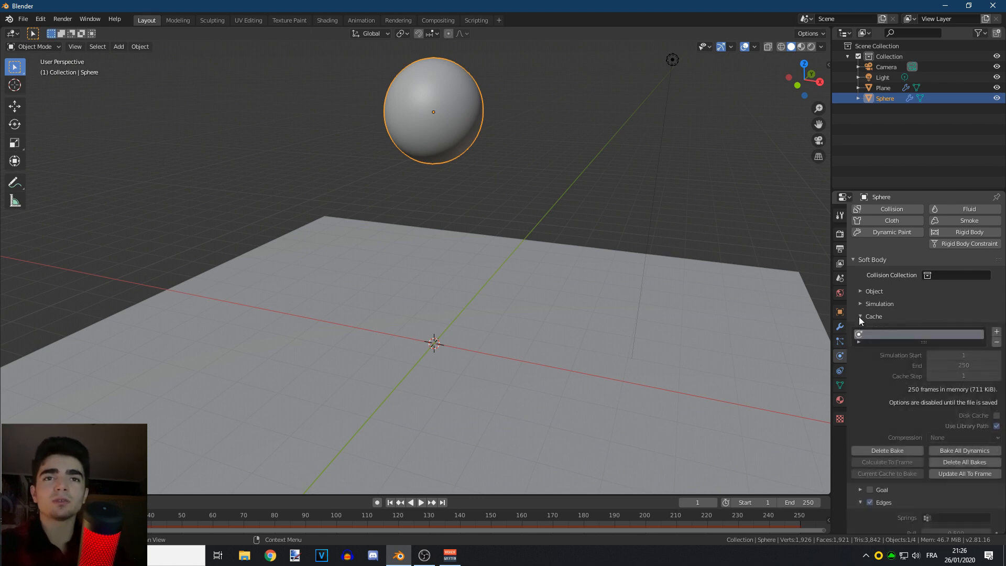
pyautogui.click(870, 450)
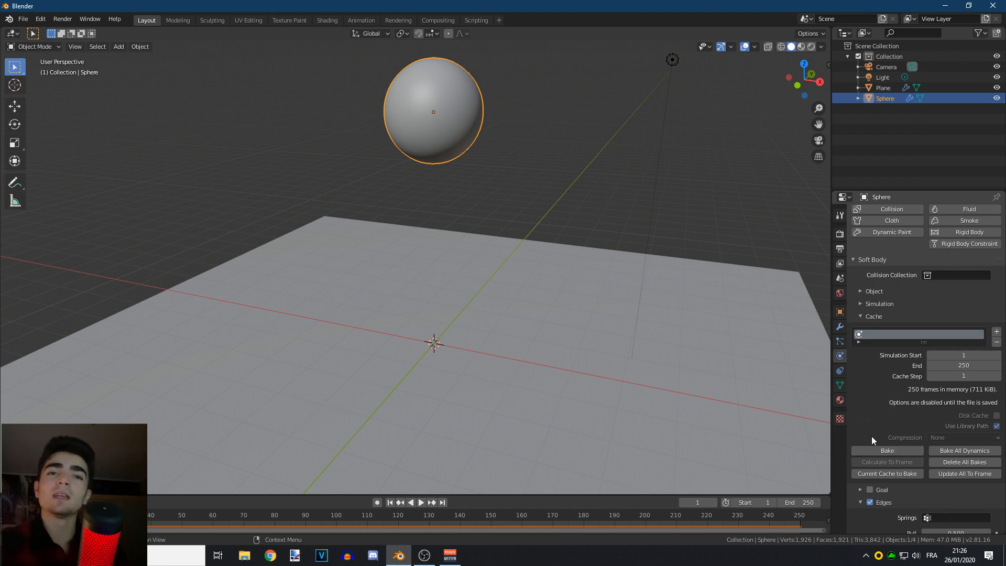
pyautogui.click(891, 453)
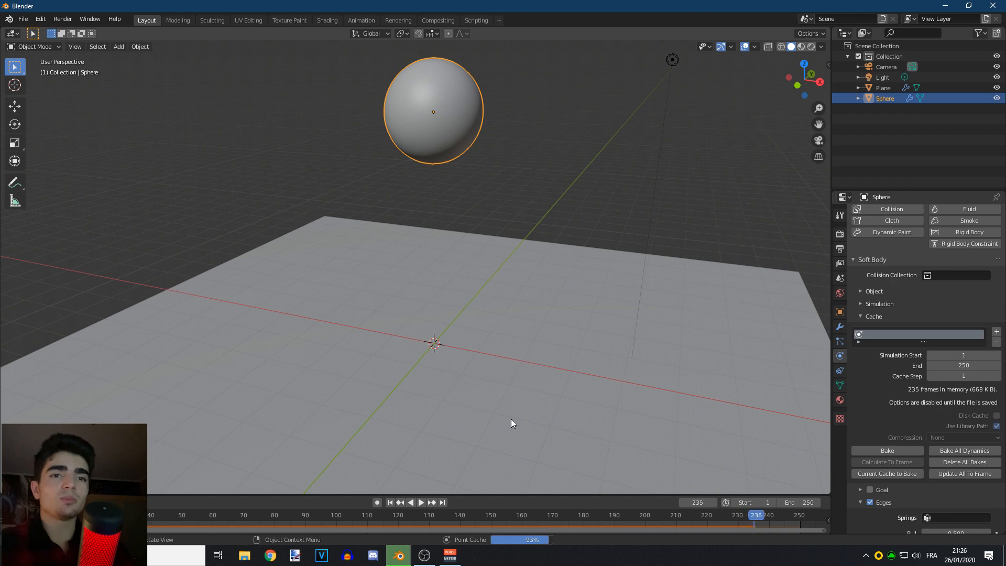
pyautogui.click(420, 502)
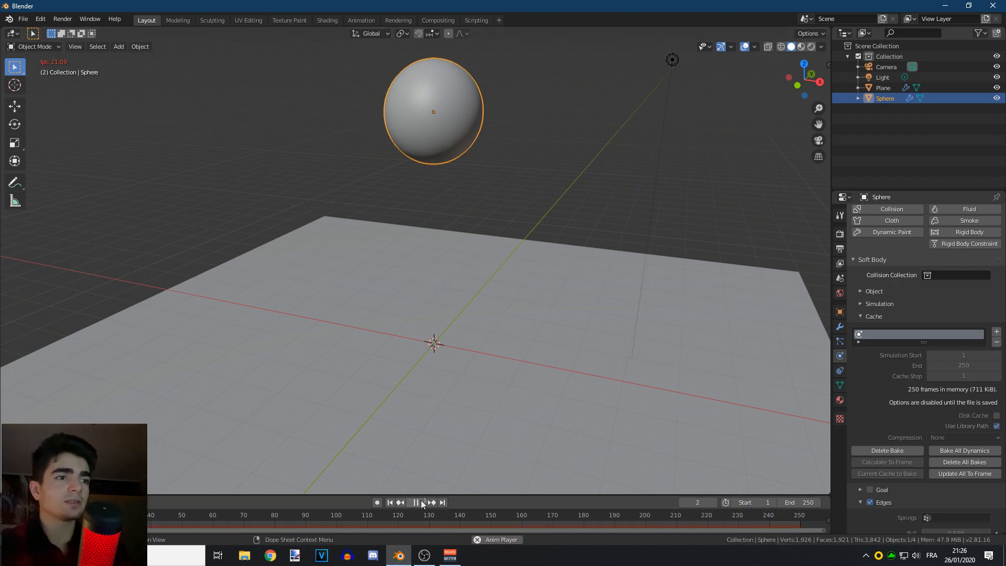
pyautogui.moveTo(446, 429); pyautogui.dragTo(441, 420, button='middle')
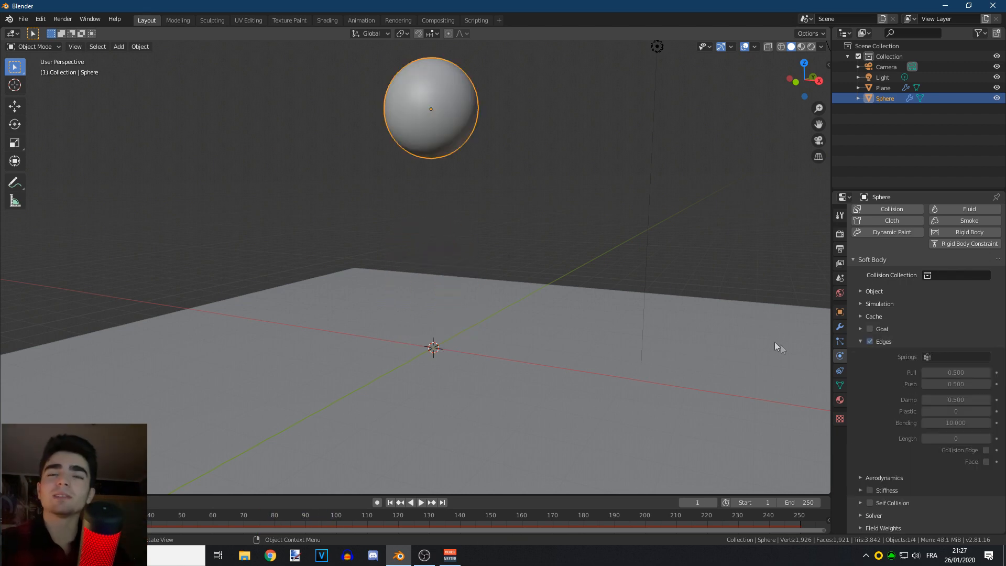
# Set the sphere's soft body edge Bending to 0.1
pyautogui.click(943, 422)
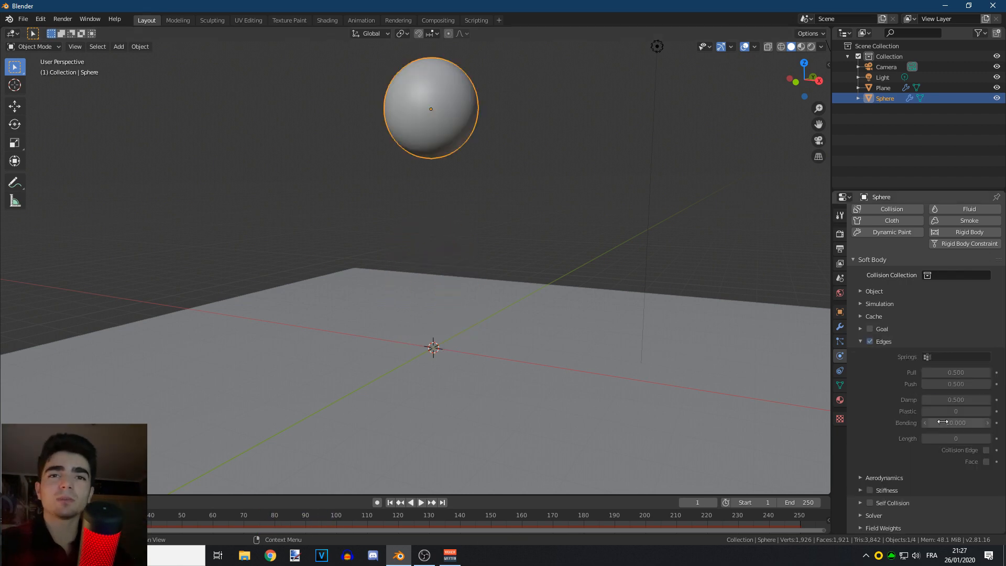
pyautogui.write('0.')
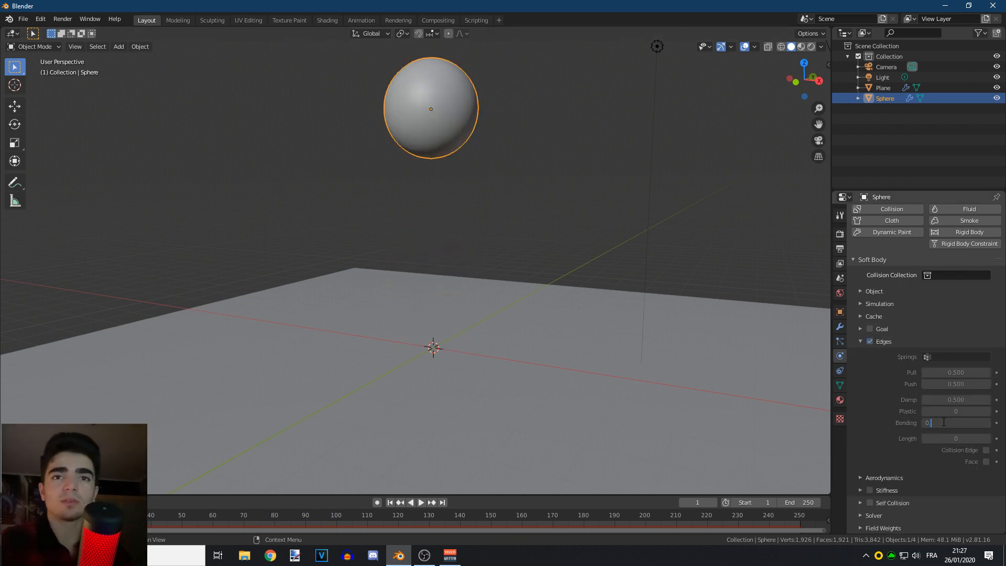
pyautogui.press('Return')
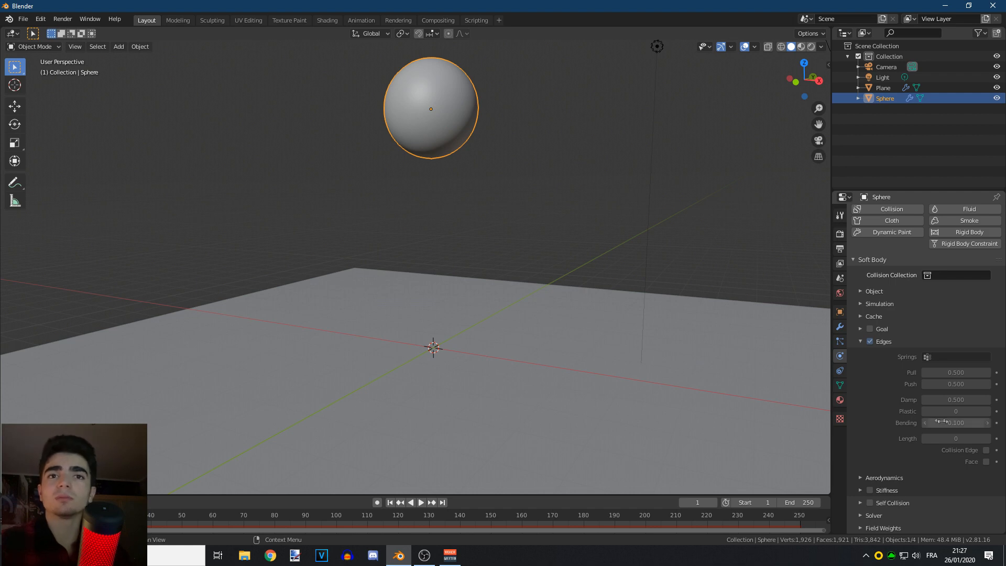
# Replace the sphere's soft body bake with a new one for the softer bending and play it back
pyautogui.click(873, 316)
pyautogui.click(878, 450)
pyautogui.click(881, 449)
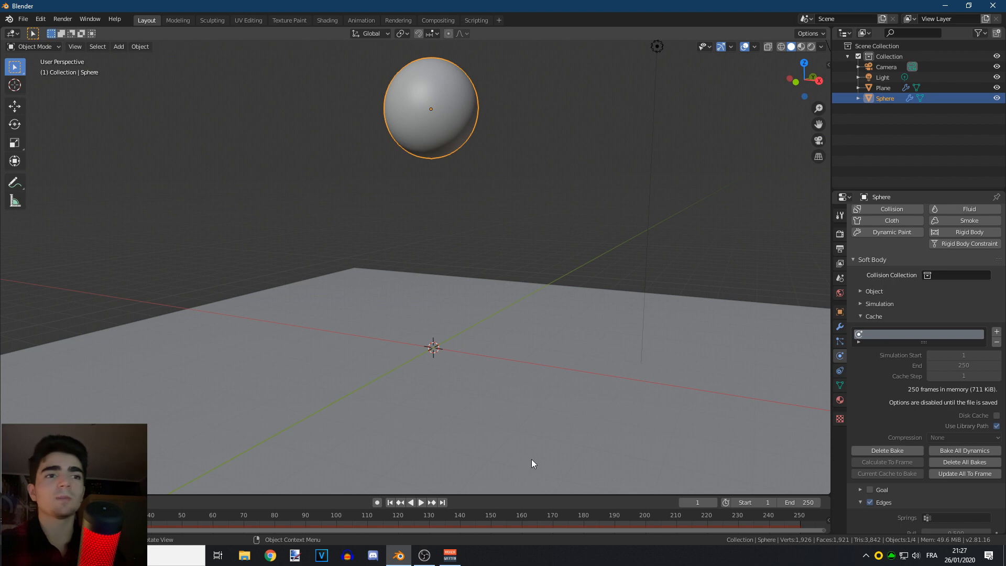
pyautogui.press('space')
pyautogui.moveTo(452, 355); pyautogui.dragTo(425, 461, button='middle')
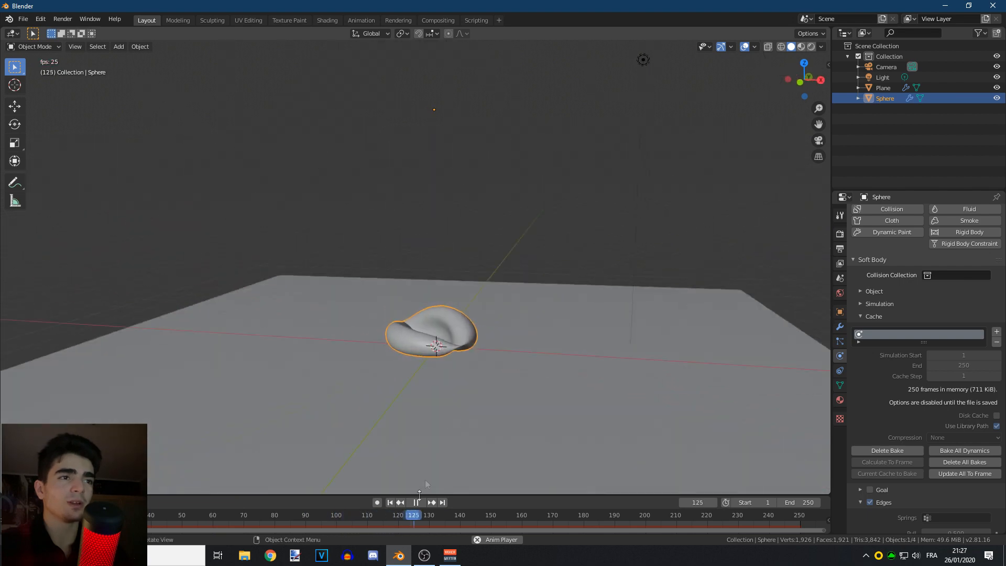
pyautogui.click(416, 502)
pyautogui.click(390, 503)
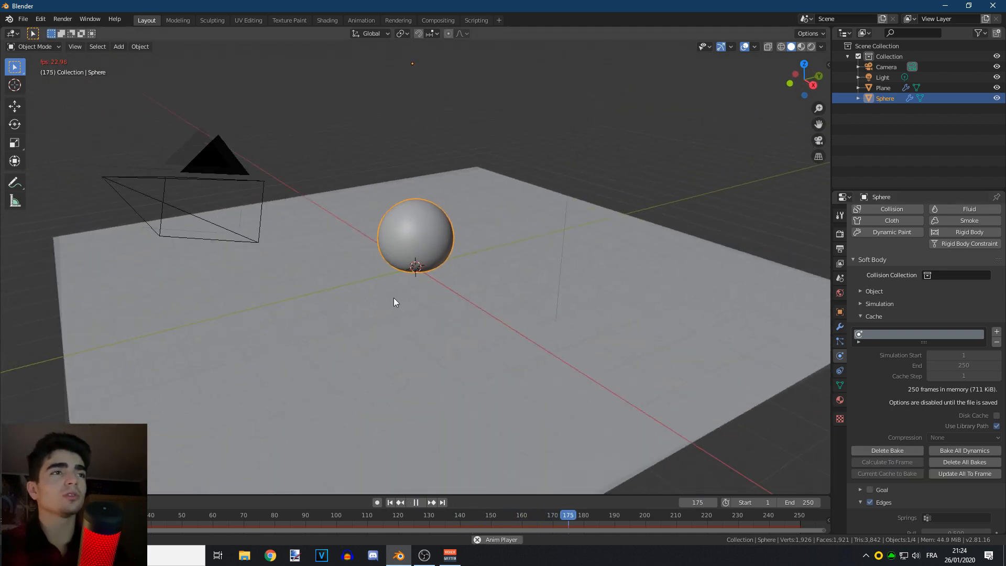
# Stop the animation playback and return to the first frame
pyautogui.click(415, 501)
pyautogui.click(389, 502)
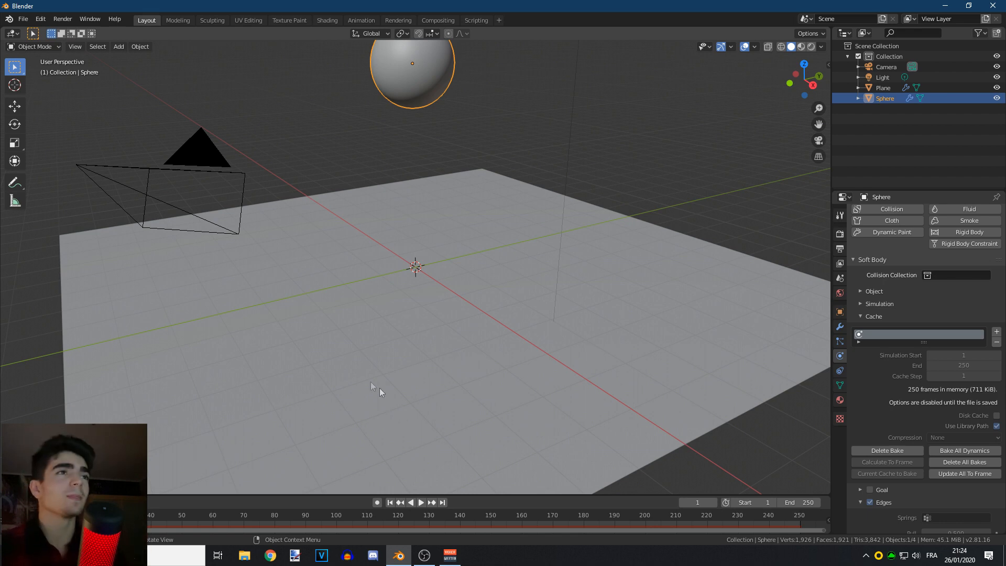
pyautogui.scroll(-2, 314, 351)
pyautogui.moveTo(321, 343); pyautogui.dragTo(436, 340, button='middle')
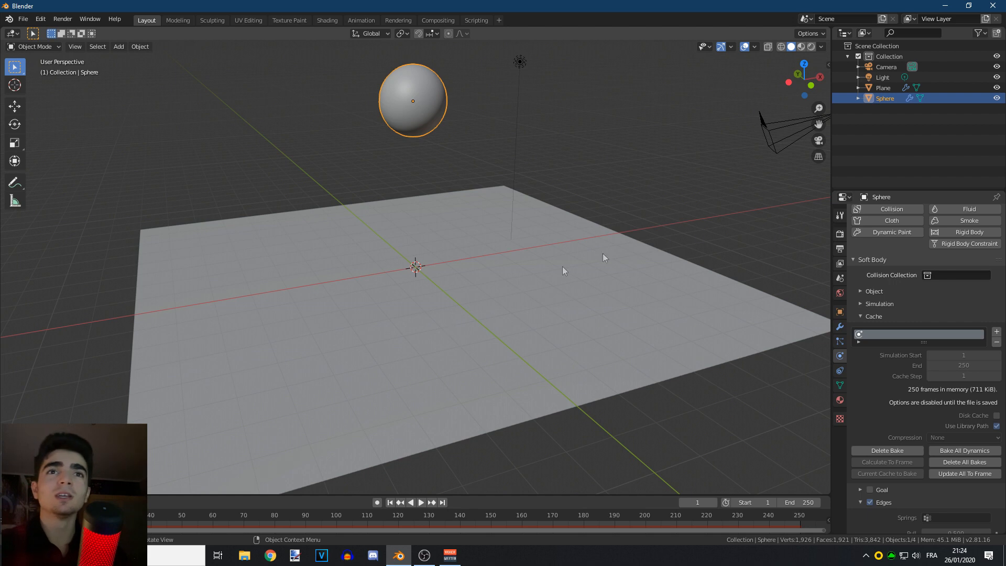
# Choose Eevee as the render engine and enable Ambient Occlusion, Bloom, Screen Space Reflections and Motion Blur
pyautogui.click(839, 233)
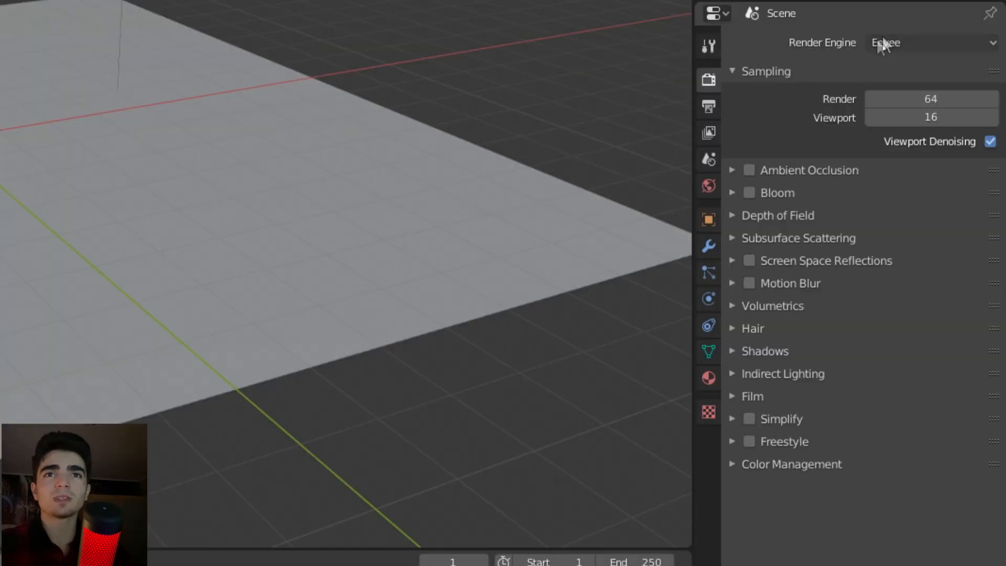
pyautogui.click(928, 212)
pyautogui.click(884, 64)
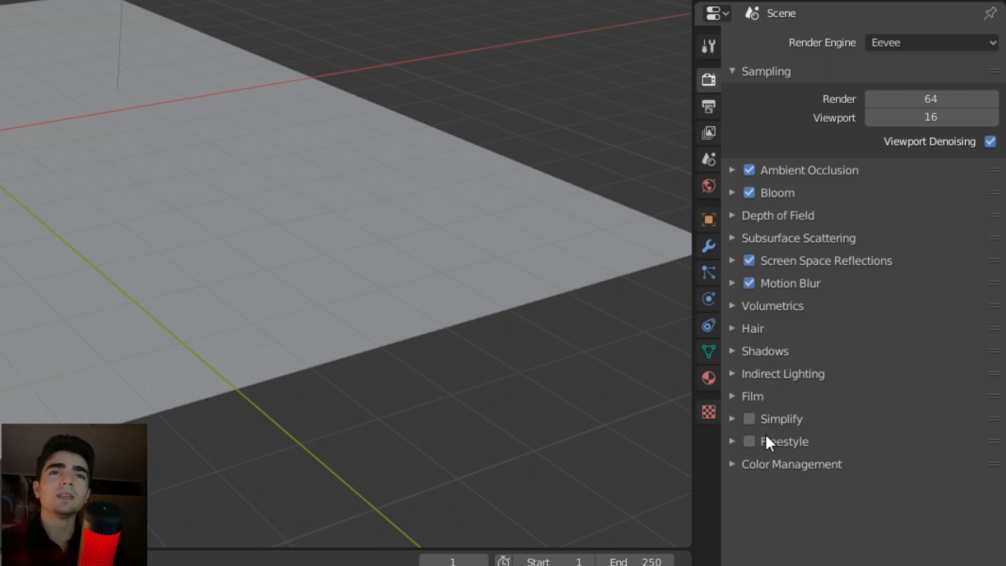
# Set the render output's file format to the AVI JPEG movie format
pyautogui.click(708, 107)
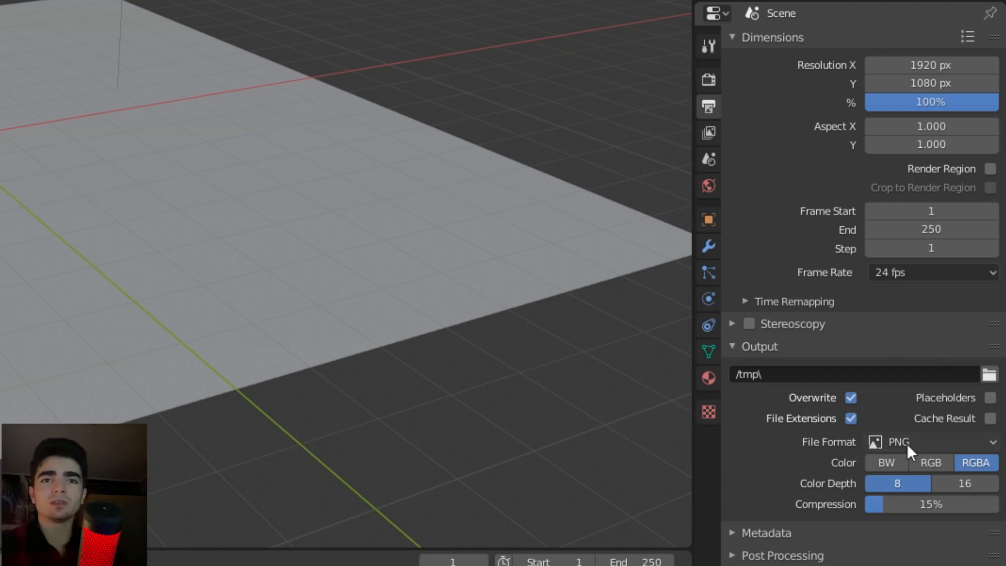
pyautogui.click(929, 441)
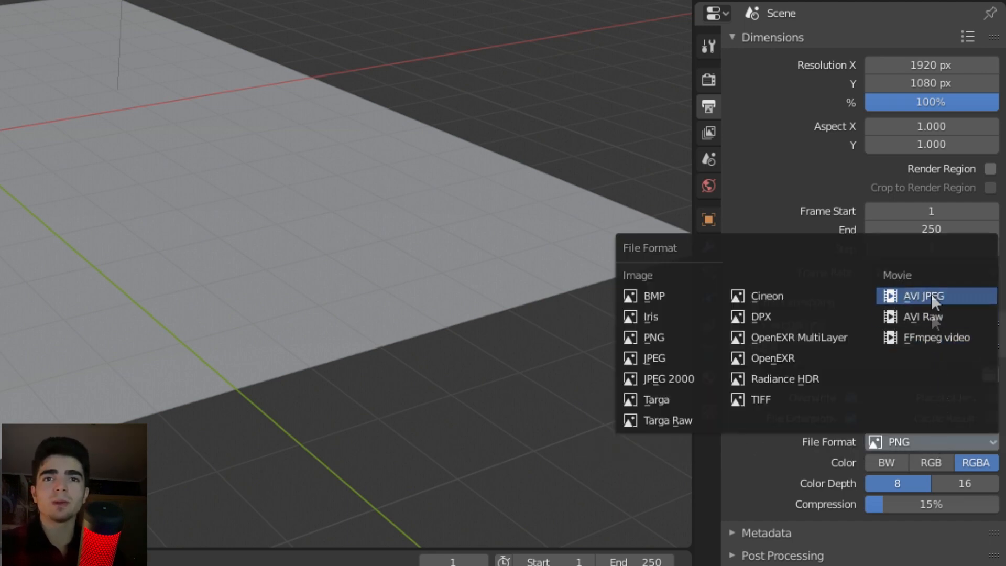
pyautogui.click(916, 442)
pyautogui.click(916, 441)
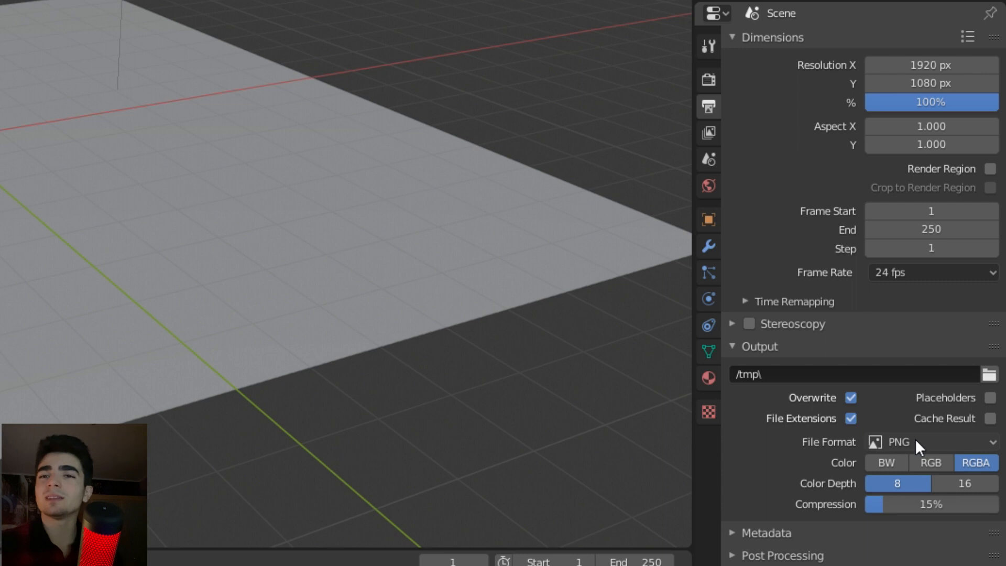
pyautogui.click(916, 440)
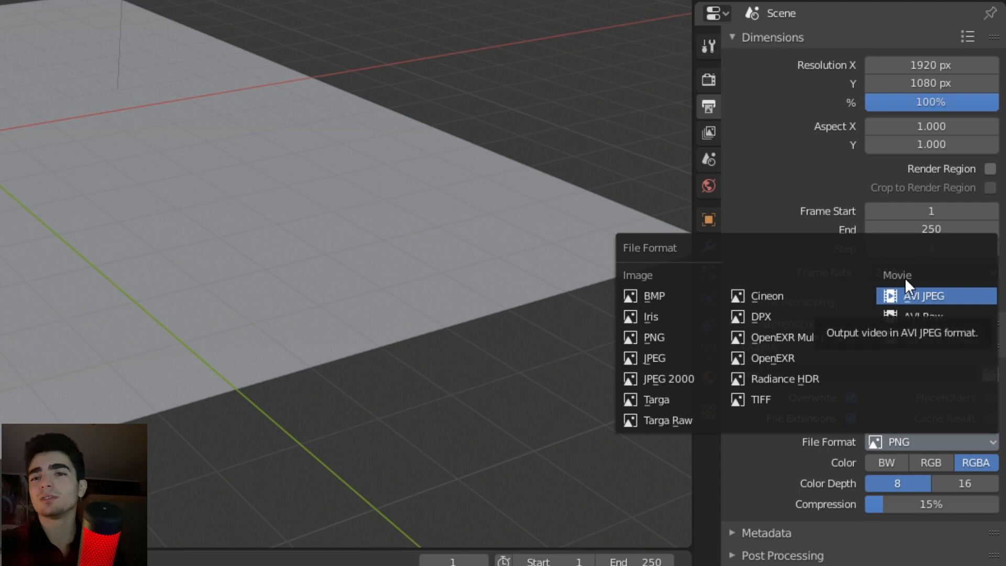
pyautogui.click(903, 294)
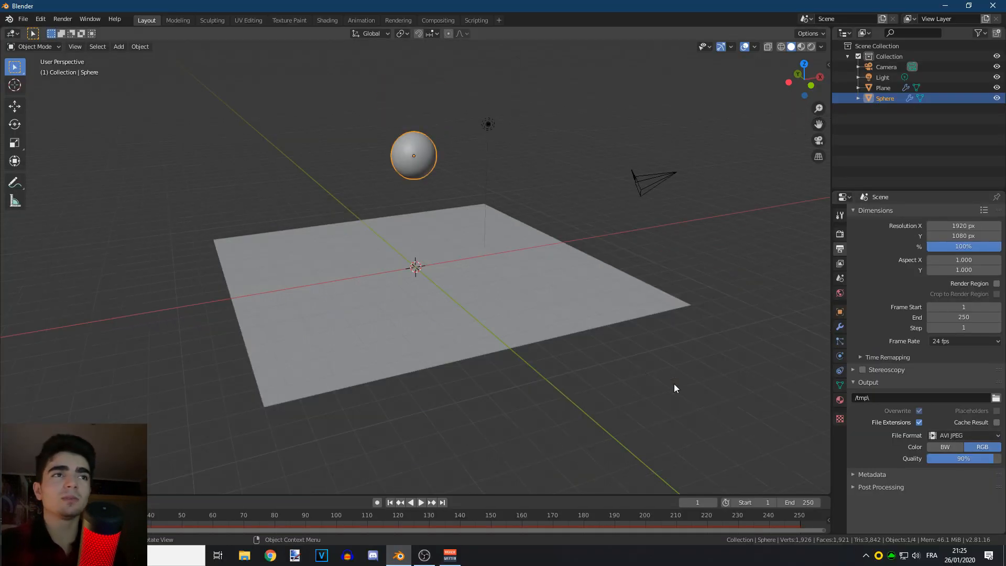
pyautogui.moveTo(674, 388); pyautogui.dragTo(513, 220, button='middle')
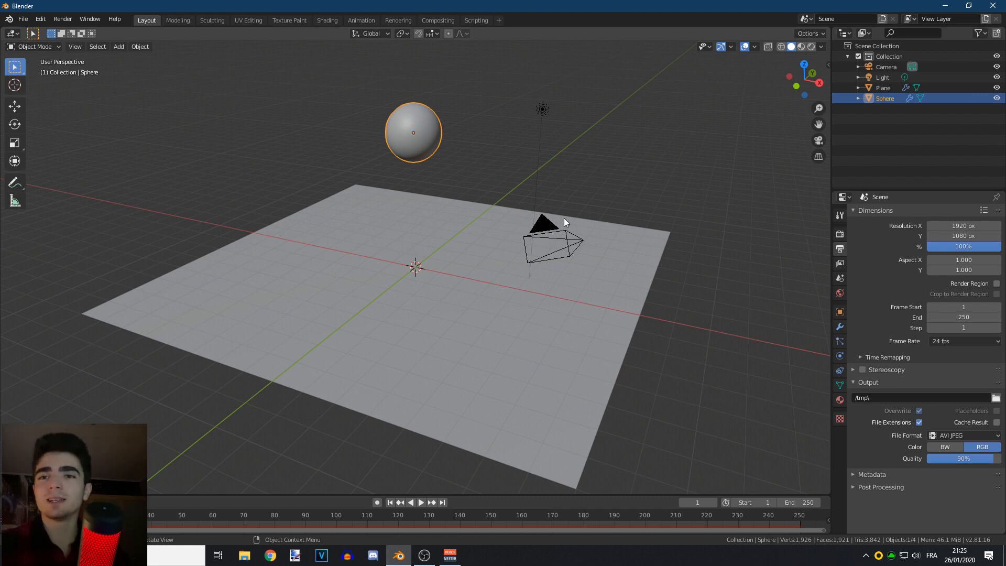
pyautogui.click(61, 21)
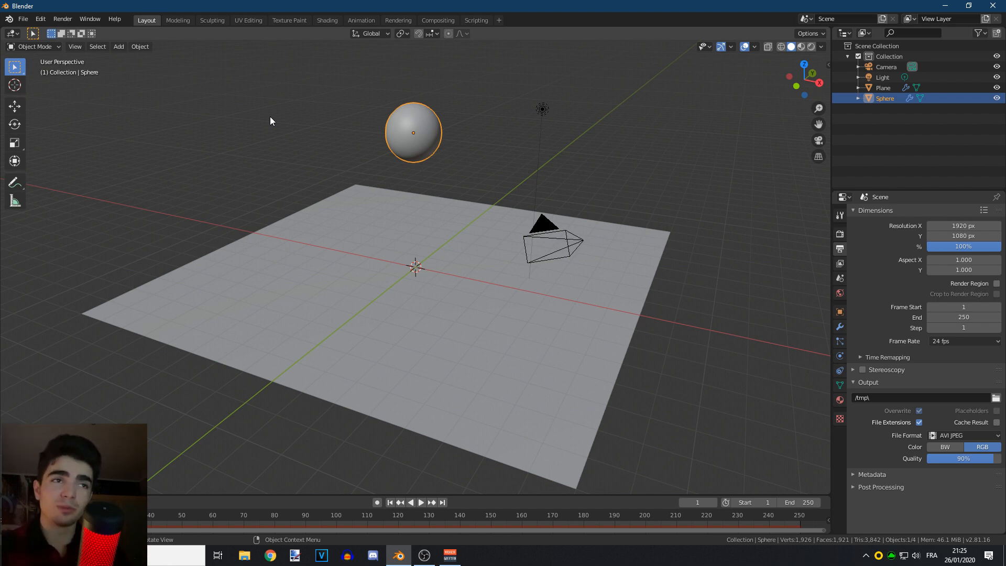
# Play the baked simulation to examine the sphere's impact on the plane, and end playback at the first frame
pyautogui.scroll(3, 333, 295)
pyautogui.scroll(-2, 333, 295)
pyautogui.moveTo(333, 285); pyautogui.dragTo(322, 266, button='middle')
pyautogui.scroll(2, 336, 293)
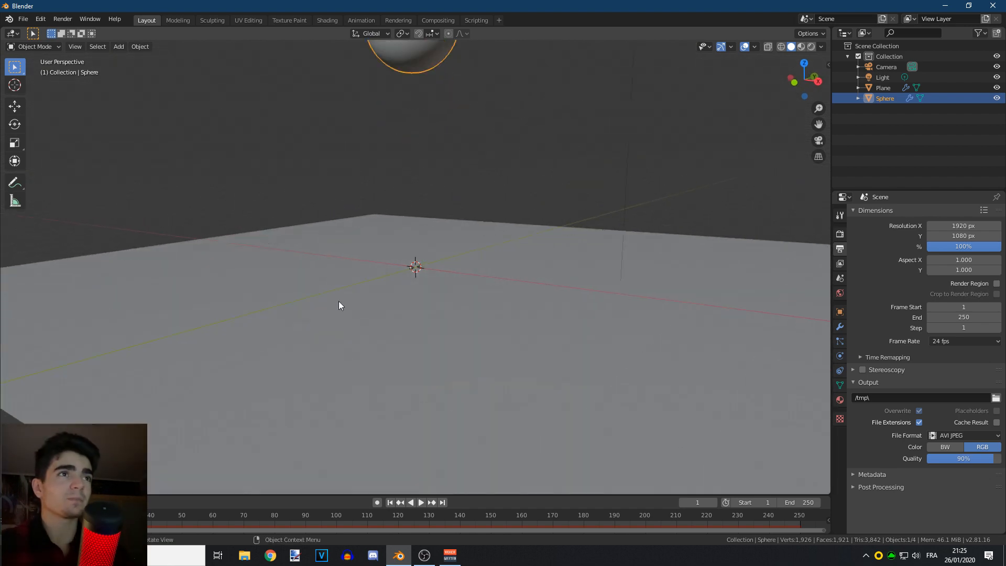
pyautogui.scroll(-3, 338, 306)
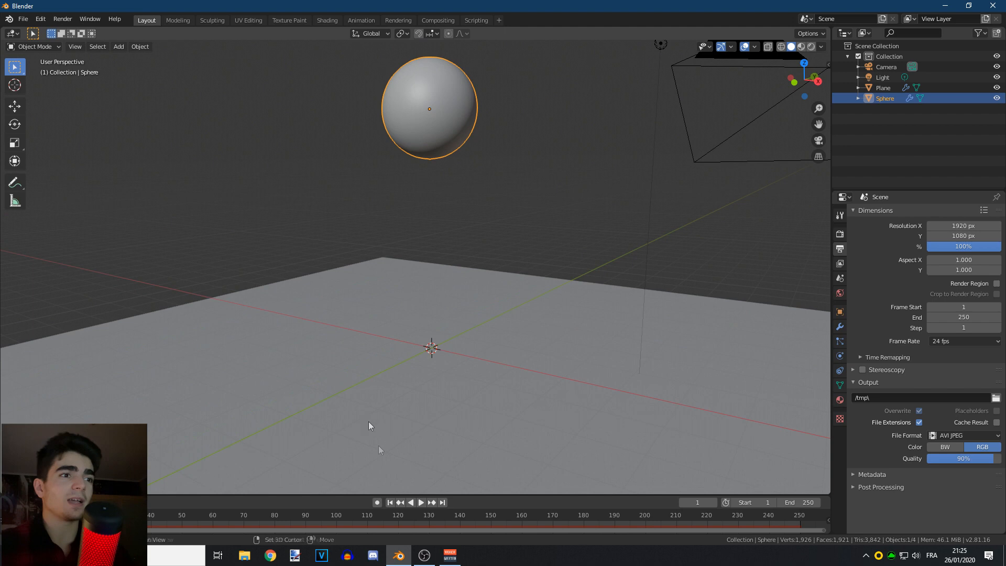
pyautogui.click(421, 502)
pyautogui.moveTo(451, 409); pyautogui.dragTo(436, 476, button='middle')
pyautogui.press('Escape')
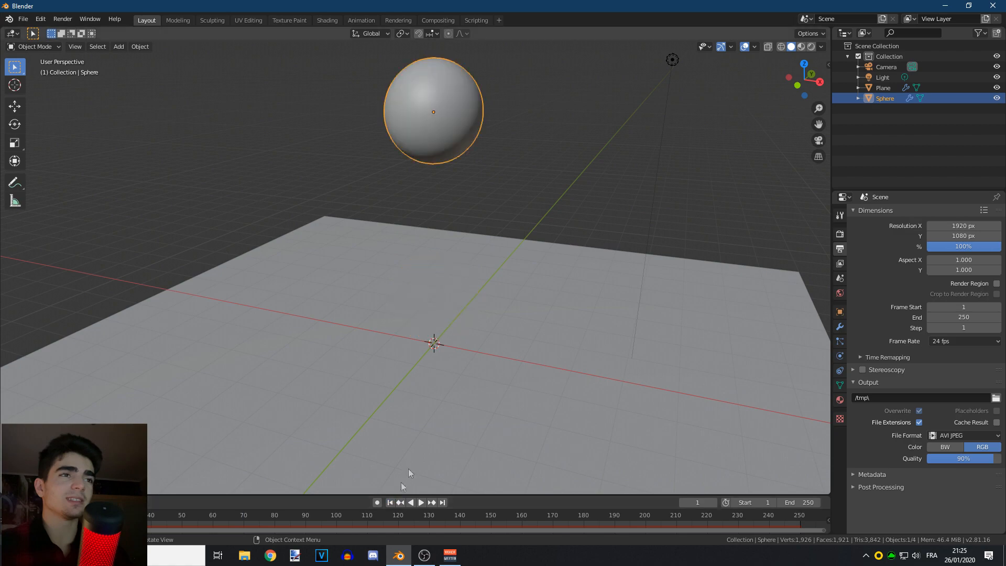
pyautogui.scroll(-2, 431, 432)
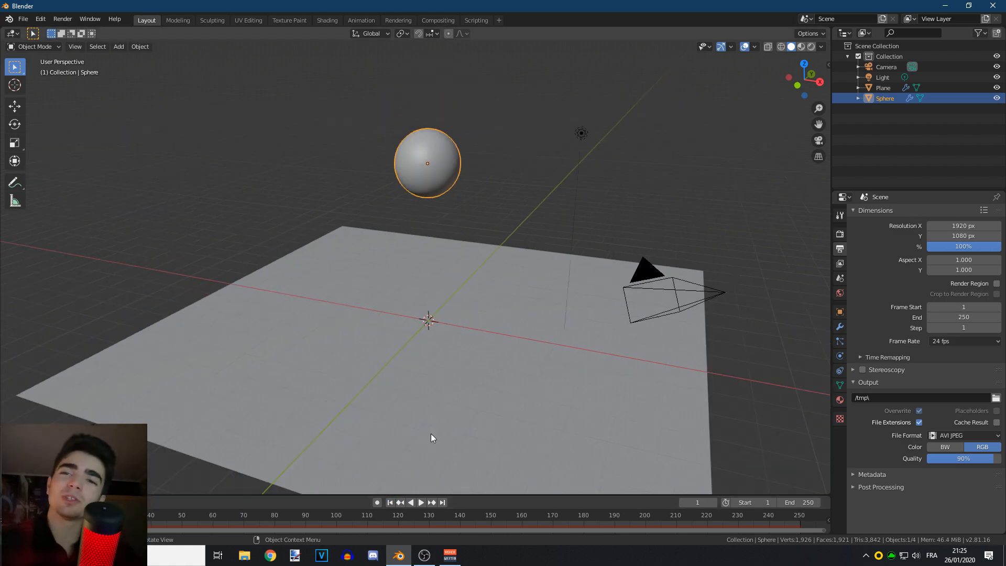